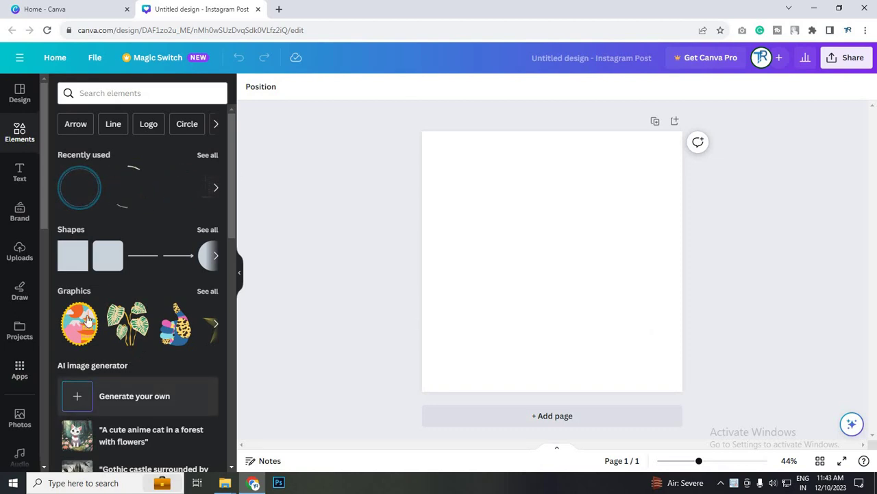
- Open the LottieFiles app from the Canva apps and browse its featured animations
{"action": "left_click", "coordinate": [20, 371]}
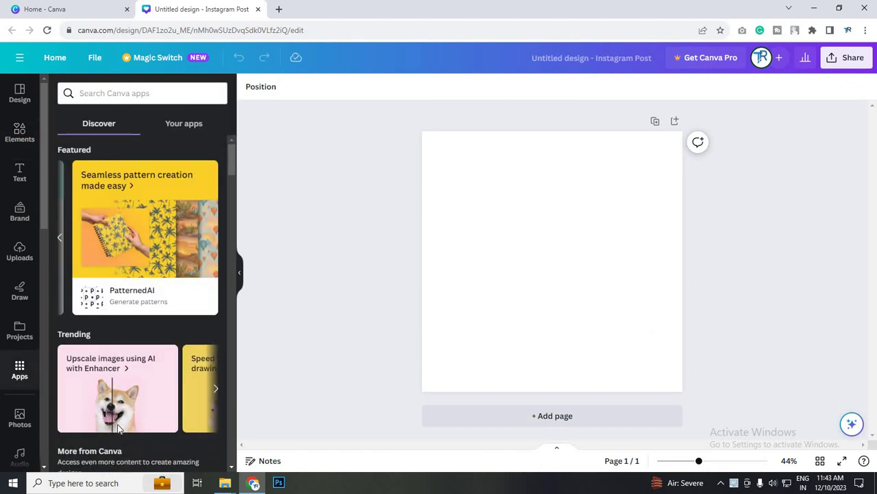
{"action": "scroll", "coordinate": [118, 428], "scroll_direction": "down", "scroll_amount": 3}
{"action": "scroll", "coordinate": [81, 273], "scroll_direction": "up", "scroll_amount": 2}
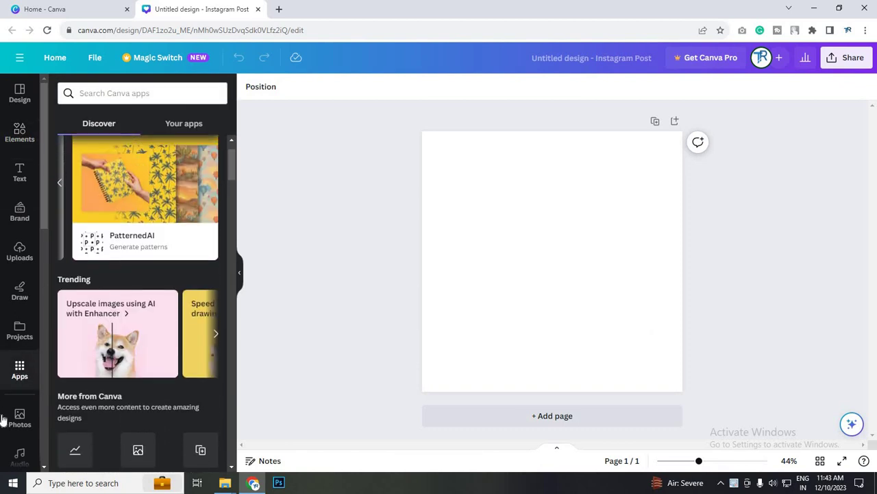
{"action": "scroll", "coordinate": [14, 398], "scroll_direction": "down", "scroll_amount": 6}
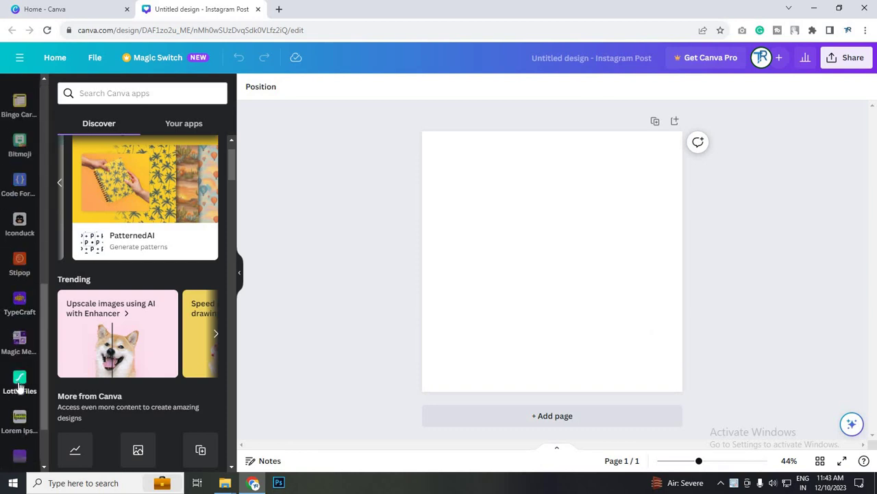
{"action": "left_click", "coordinate": [20, 381]}
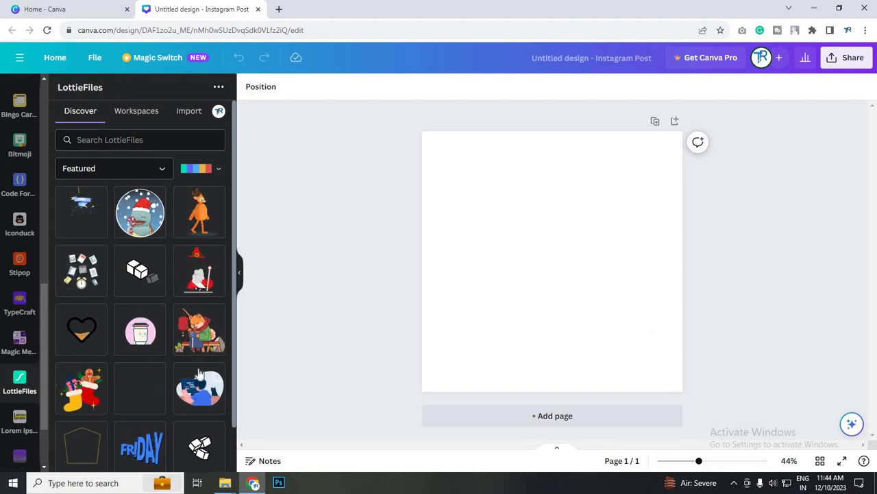
{"action": "scroll", "coordinate": [170, 412], "scroll_direction": "down", "scroll_amount": 1}
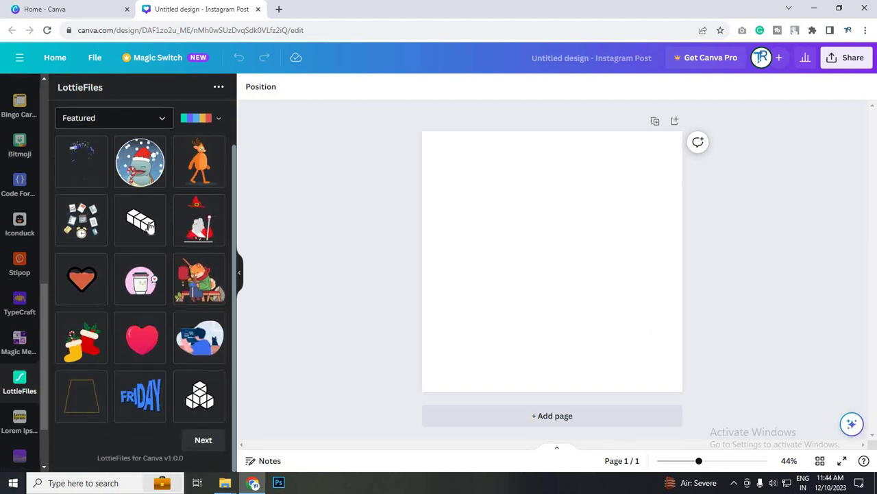
{"action": "scroll", "coordinate": [175, 292], "scroll_direction": "up", "scroll_amount": 1}
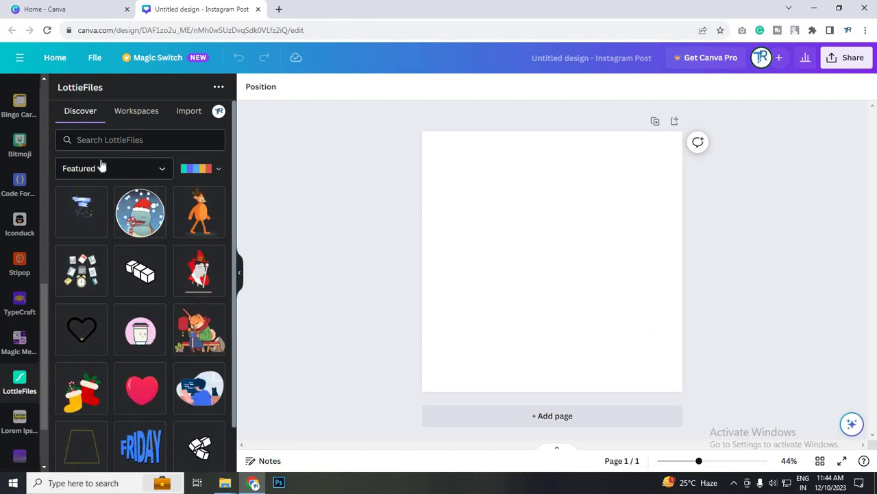
- Compare the Recent, Featured and Popular animation collections in LottieFiles, finishing on Featured
{"action": "left_click", "coordinate": [162, 170]}
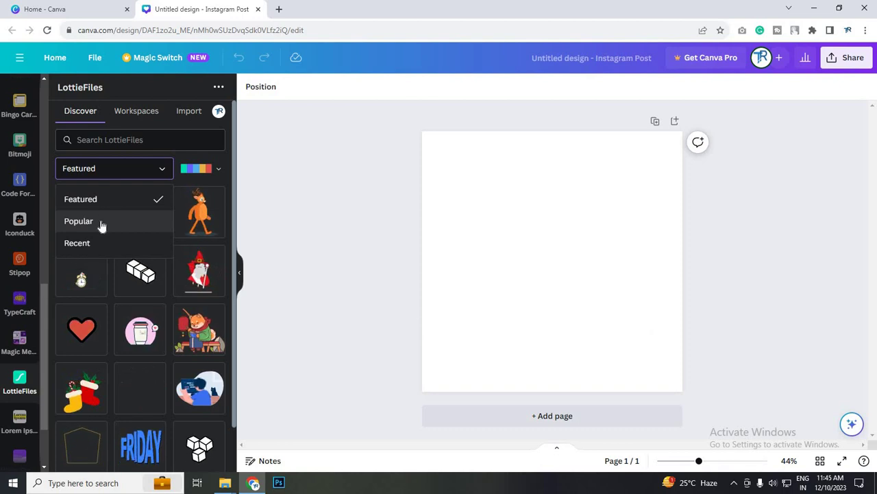
{"action": "left_click", "coordinate": [92, 238]}
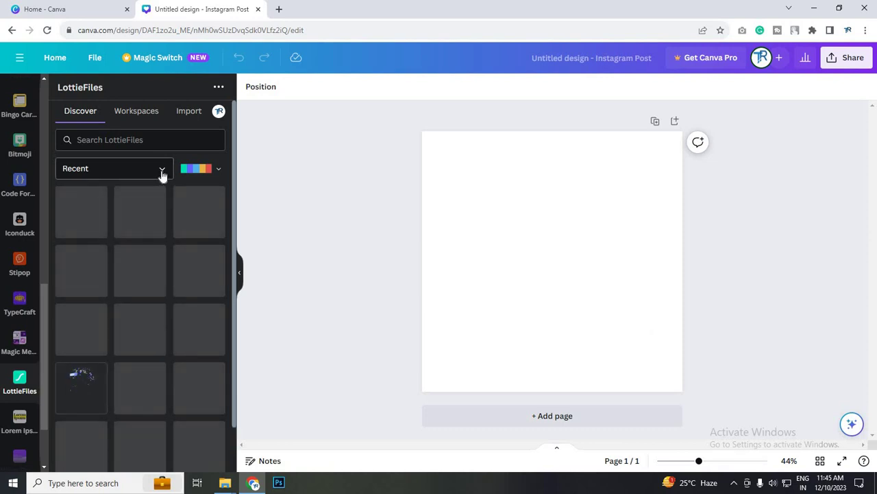
{"action": "left_click", "coordinate": [114, 170]}
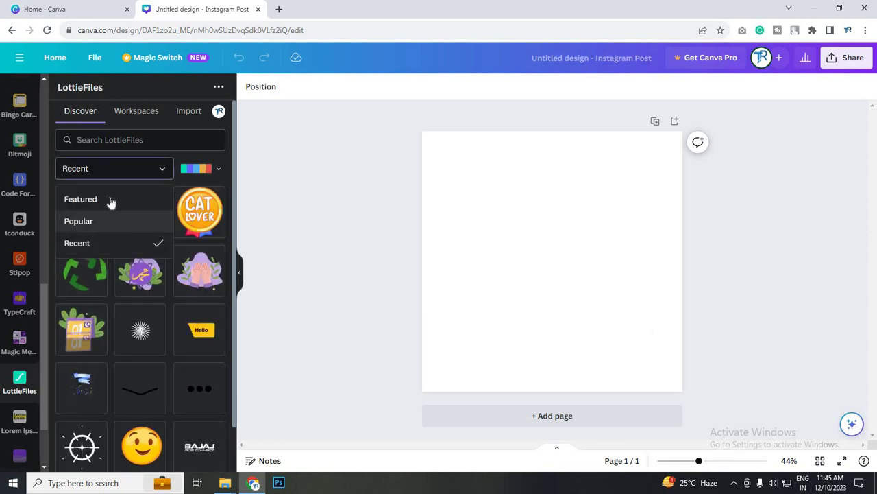
{"action": "left_click", "coordinate": [111, 200]}
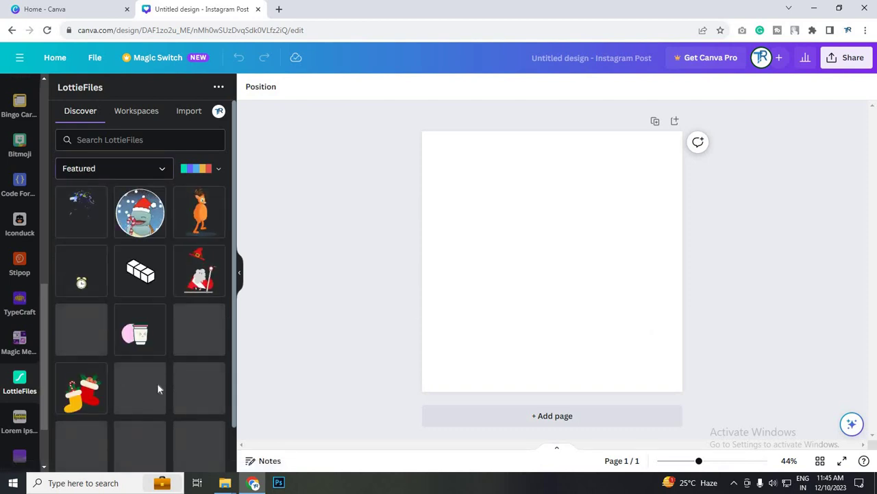
{"action": "left_click", "coordinate": [163, 169]}
{"action": "left_click", "coordinate": [78, 220]}
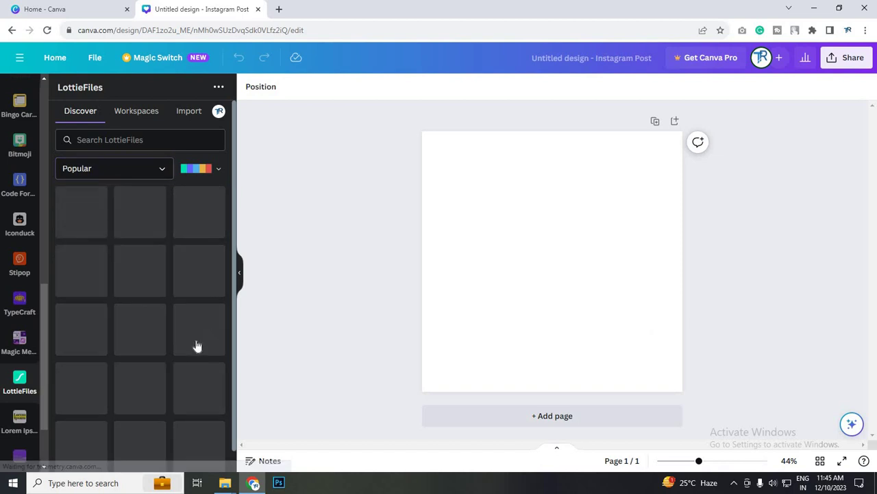
{"action": "scroll", "coordinate": [162, 400], "scroll_direction": "down", "scroll_amount": 2}
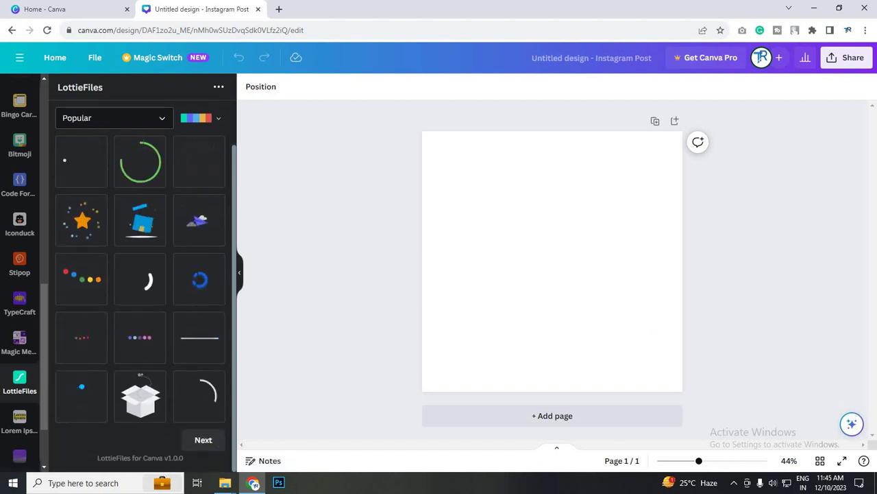
{"action": "scroll", "coordinate": [157, 206], "scroll_direction": "up", "scroll_amount": 2}
{"action": "left_click", "coordinate": [159, 169]}
{"action": "left_click", "coordinate": [80, 199]}
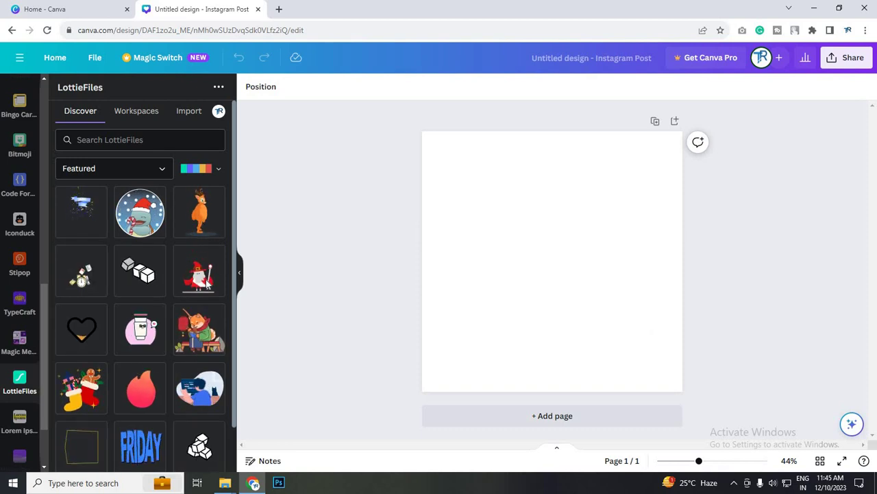
- Open the Santa Claus animation and examine its custom and preset colour palettes
{"action": "left_click", "coordinate": [206, 284]}
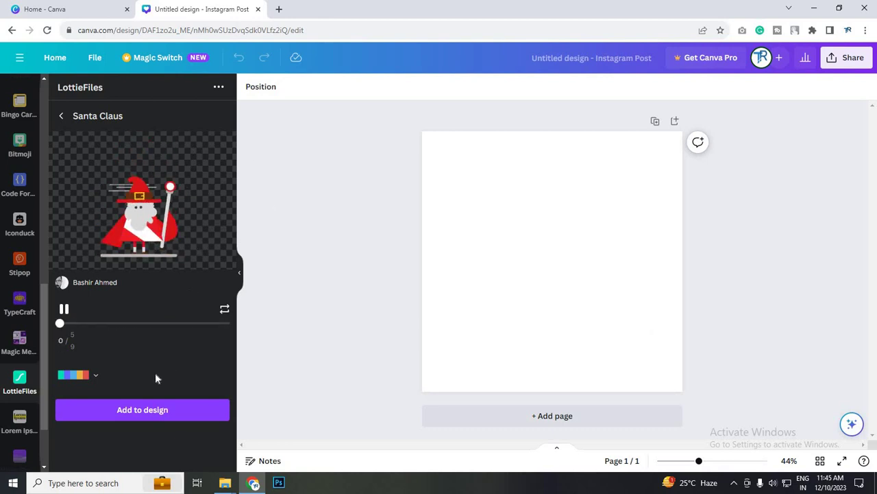
{"action": "left_click", "coordinate": [102, 377]}
{"action": "scroll", "coordinate": [109, 358], "scroll_direction": "down", "scroll_amount": 2}
{"action": "scroll", "coordinate": [110, 355], "scroll_direction": "up", "scroll_amount": 1}
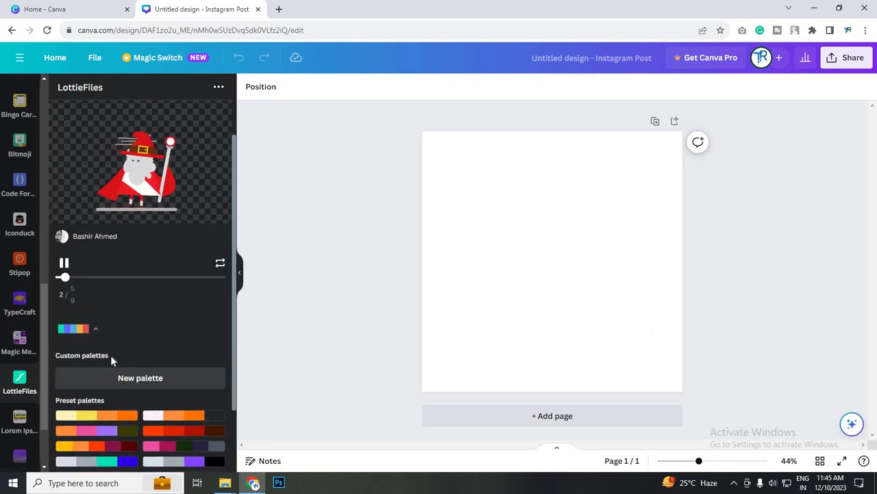
{"action": "scroll", "coordinate": [120, 314], "scroll_direction": "down", "scroll_amount": 1}
{"action": "scroll", "coordinate": [165, 199], "scroll_direction": "up", "scroll_amount": 1}
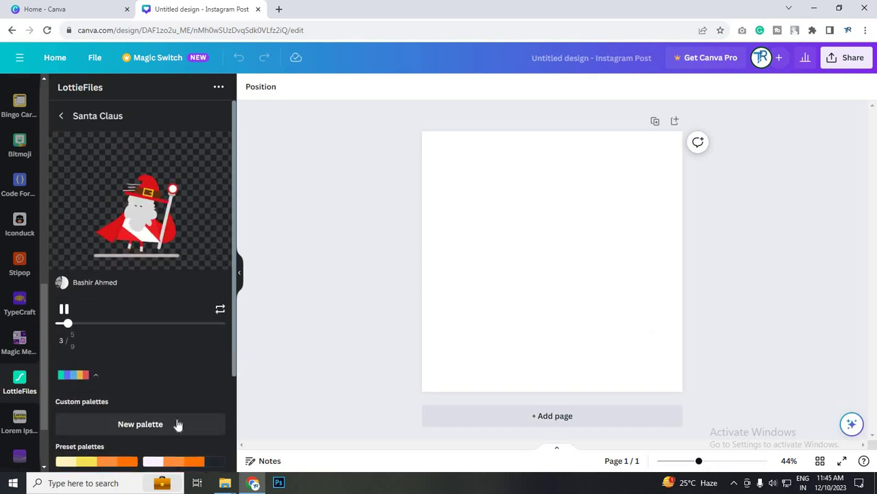
{"action": "scroll", "coordinate": [172, 343], "scroll_direction": "down", "scroll_amount": 2}
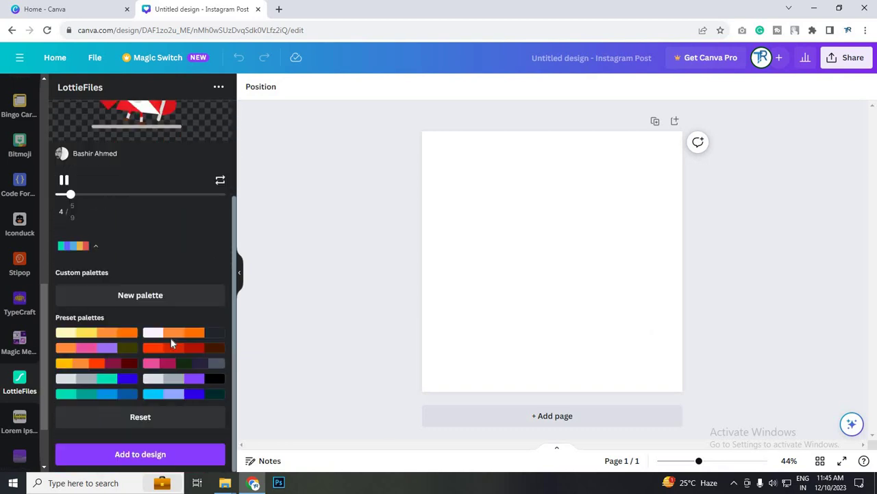
{"action": "scroll", "coordinate": [183, 421], "scroll_direction": "up", "scroll_amount": 2}
{"action": "scroll", "coordinate": [160, 452], "scroll_direction": "down", "scroll_amount": 2}
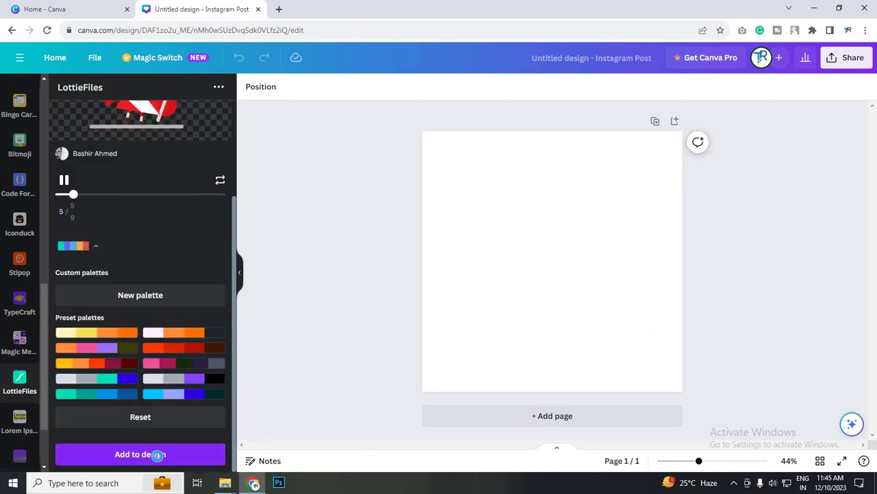
- Add the Santa Claus animation to the page in its original colours and enlarge it
{"action": "left_click", "coordinate": [157, 454]}
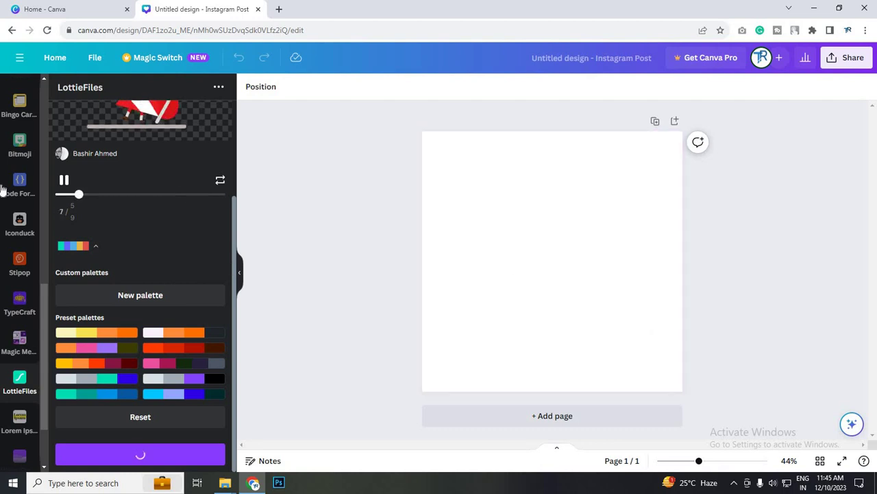
{"action": "scroll", "coordinate": [147, 267], "scroll_direction": "up", "scroll_amount": 2}
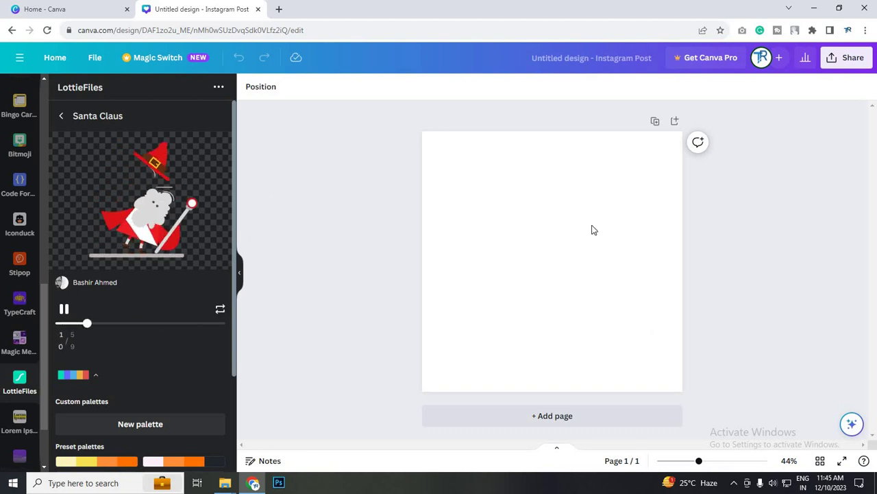
{"action": "scroll", "coordinate": [180, 358], "scroll_direction": "down", "scroll_amount": 2}
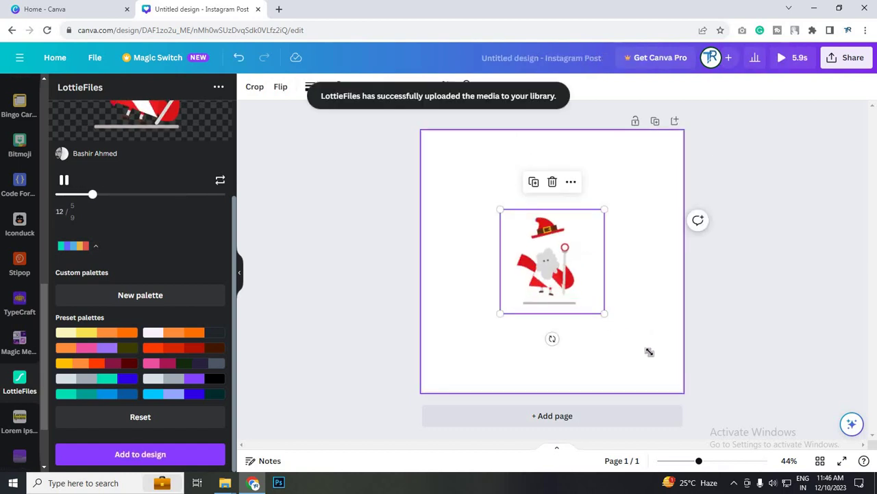
{"action": "left_click_drag", "start_coordinate": [605, 313], "coordinate": [570, 273]}
- Set the page background to solid black
{"action": "left_click", "coordinate": [610, 152]}
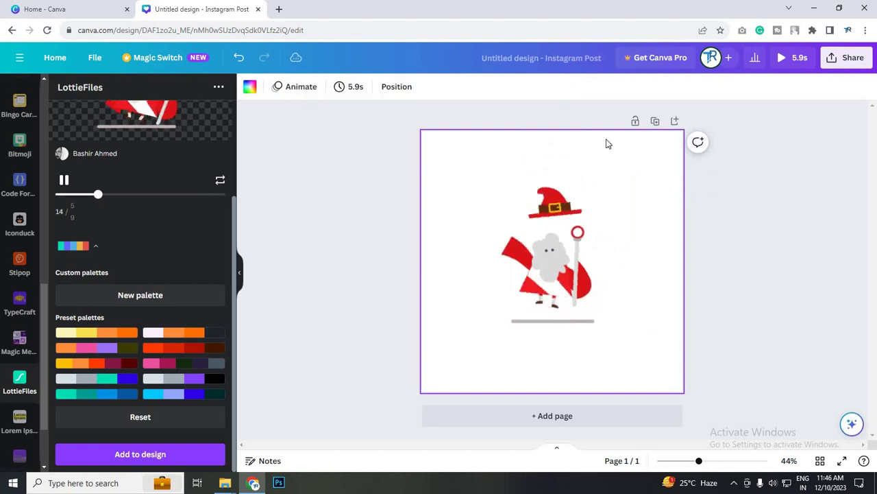
{"action": "left_click", "coordinate": [249, 86]}
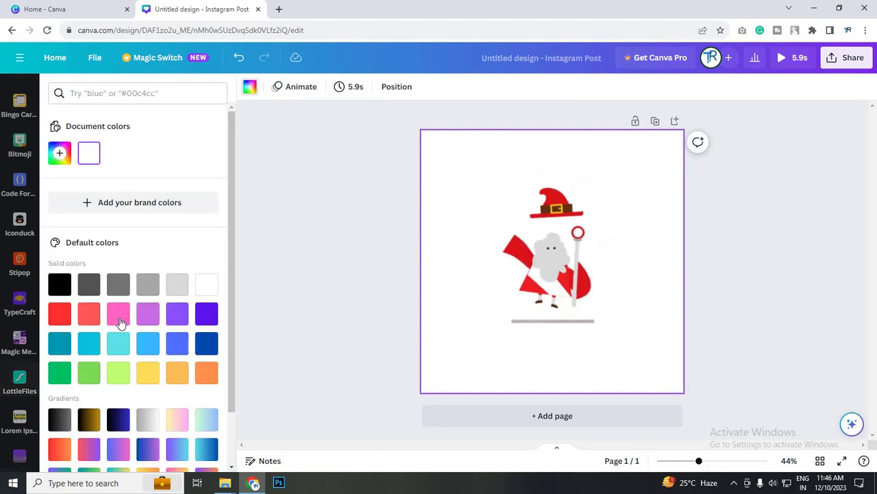
{"action": "left_click", "coordinate": [60, 286]}
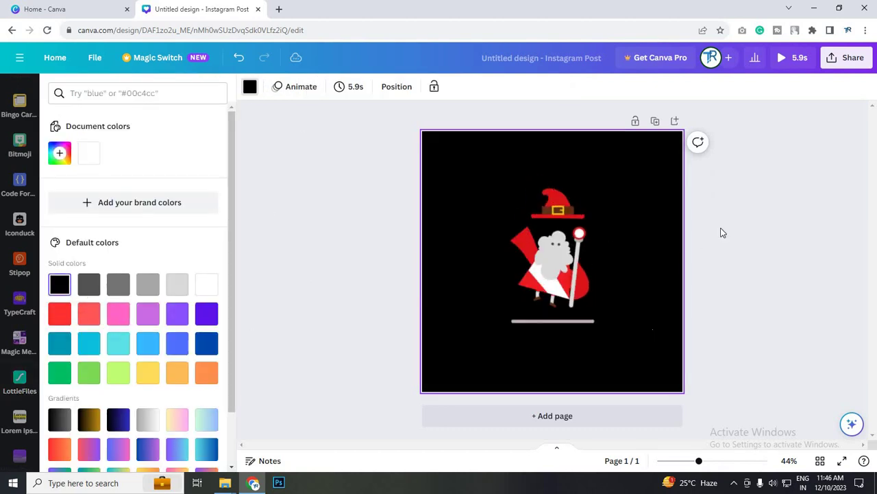
{"action": "left_click", "coordinate": [457, 195]}
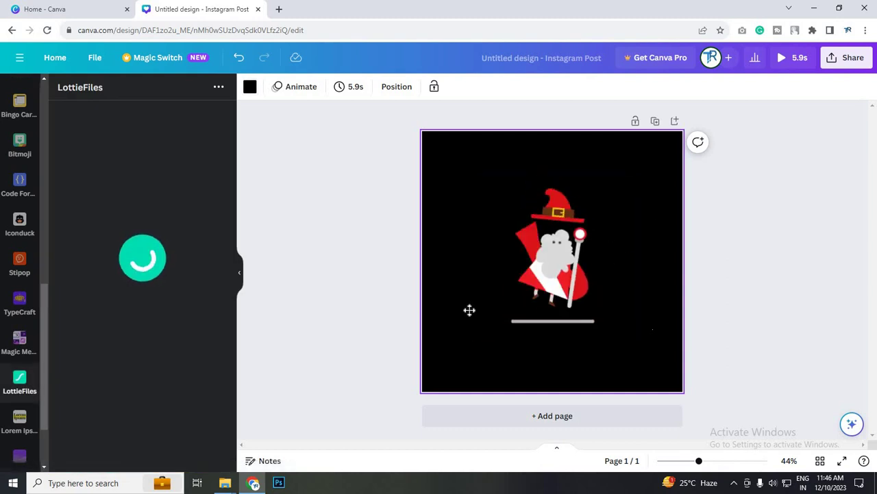
- Move the Santa Claus animation to the page's lower-right corner and return it to the page's centre
{"action": "left_click_drag", "start_coordinate": [469, 310], "coordinate": [647, 359]}
{"action": "left_click", "coordinate": [707, 285]}
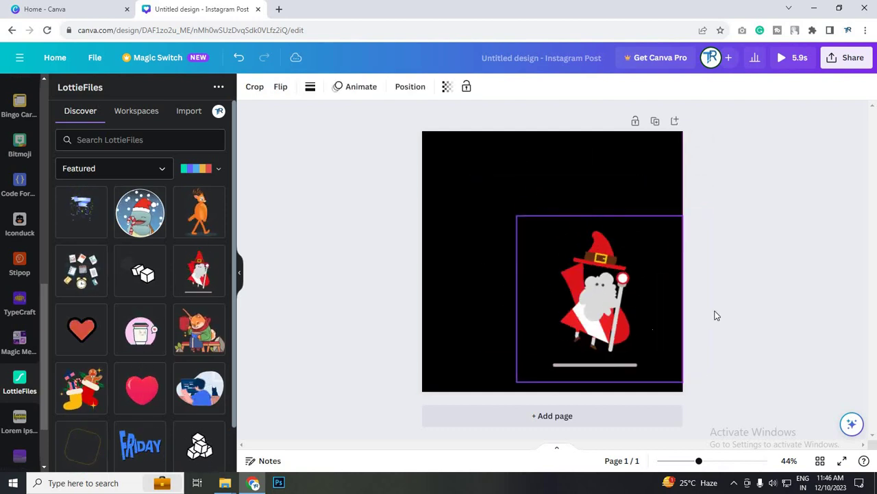
{"action": "left_click", "coordinate": [767, 336]}
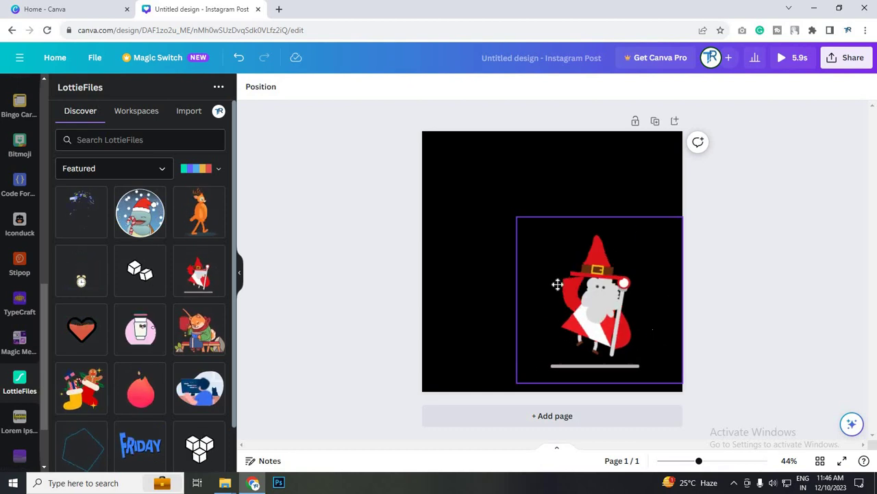
{"action": "left_click_drag", "start_coordinate": [557, 283], "coordinate": [511, 246]}
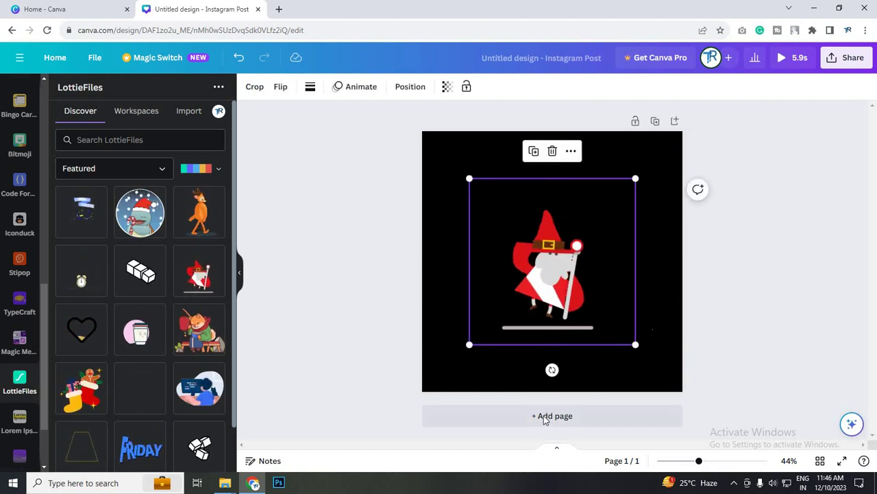
- Add a second page and search LottieFiles for "business" animations
{"action": "left_click", "coordinate": [544, 416]}
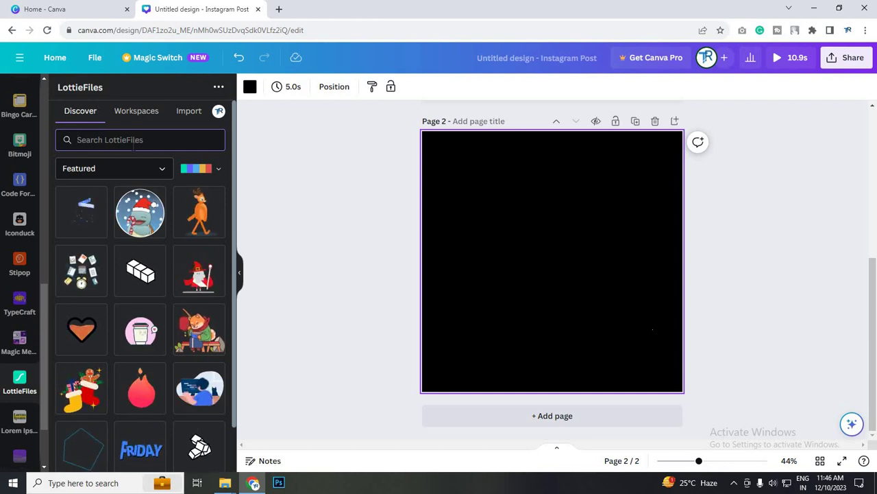
{"action": "type", "text": "bu"}
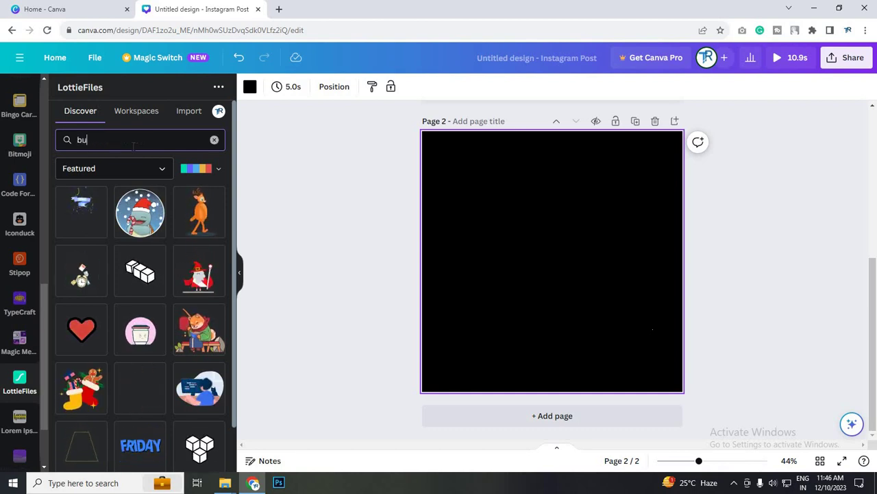
{"action": "type", "text": "siness"}
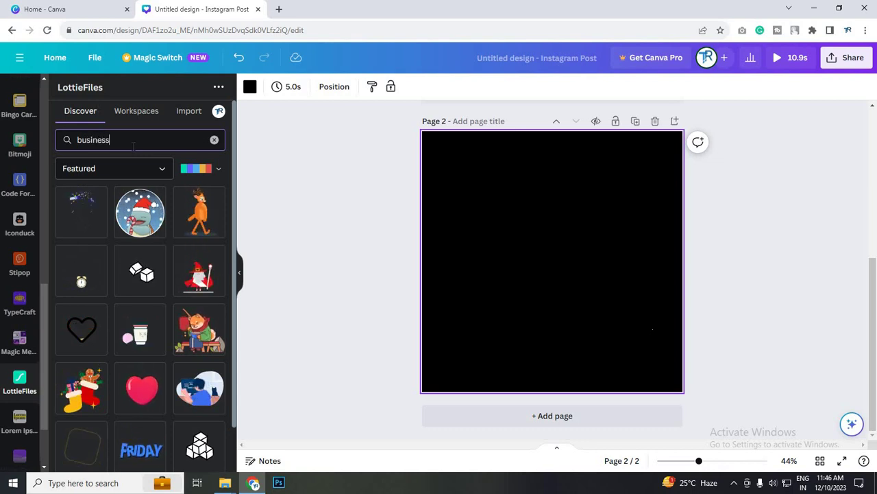
{"action": "key", "text": "Return"}
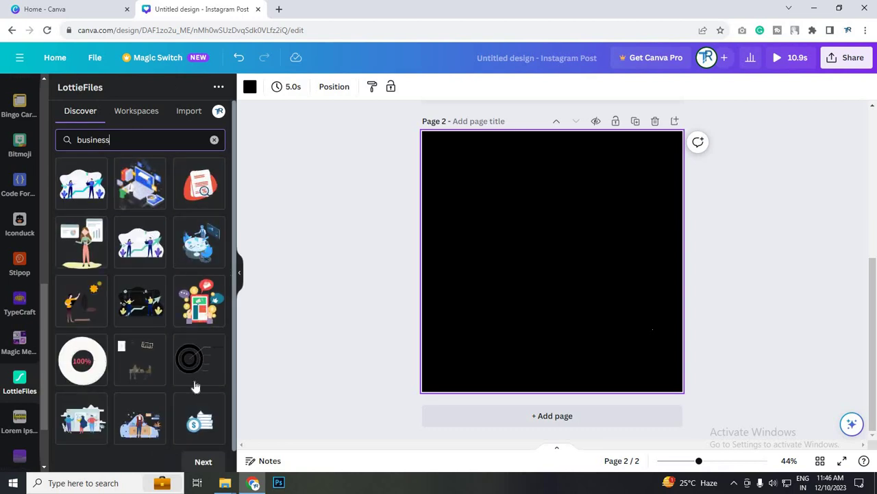
- Preview the first Business animation, and return to the search results to look over the other animations
{"action": "left_click", "coordinate": [79, 192]}
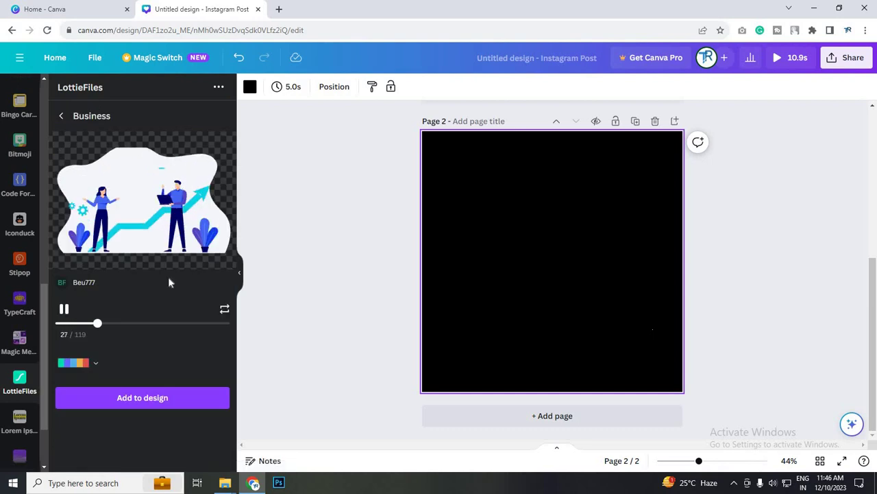
{"action": "left_click", "coordinate": [61, 116]}
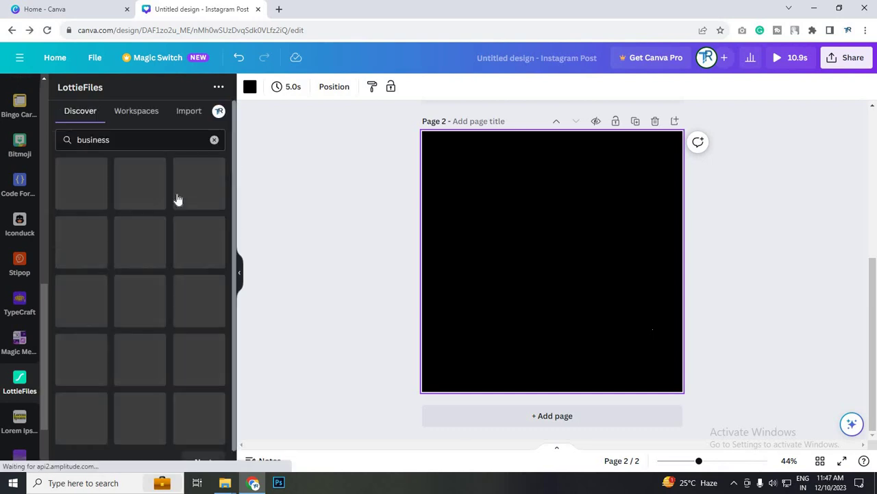
{"action": "scroll", "coordinate": [174, 303], "scroll_direction": "down", "scroll_amount": 1}
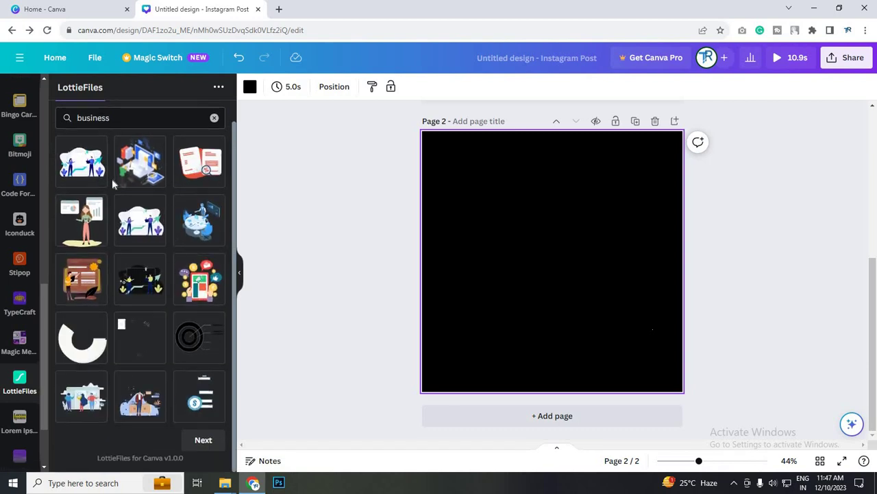
- Browse further pages of the business search results and open the Business handshake animation
{"action": "left_click", "coordinate": [203, 440]}
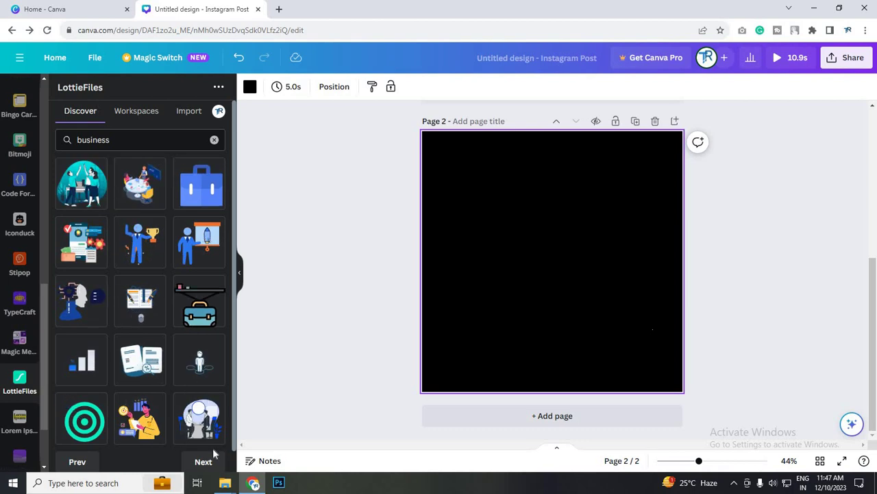
{"action": "scroll", "coordinate": [212, 448], "scroll_direction": "down", "scroll_amount": 1}
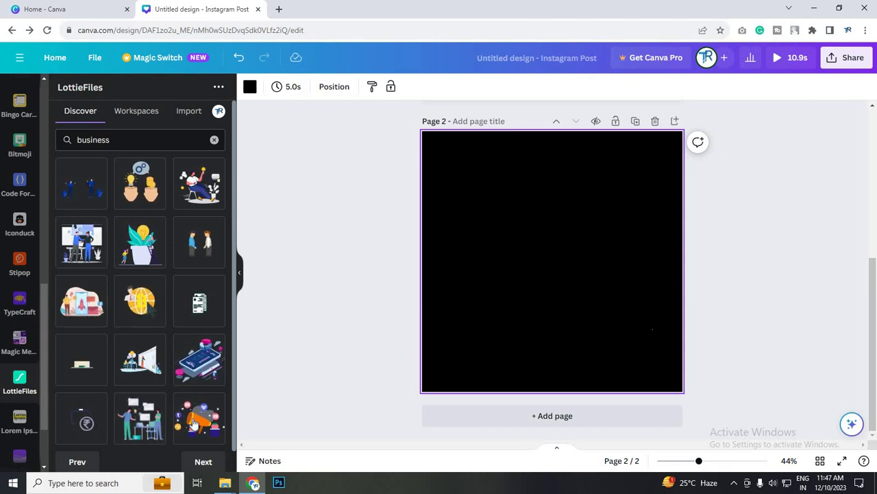
{"action": "left_click", "coordinate": [81, 245]}
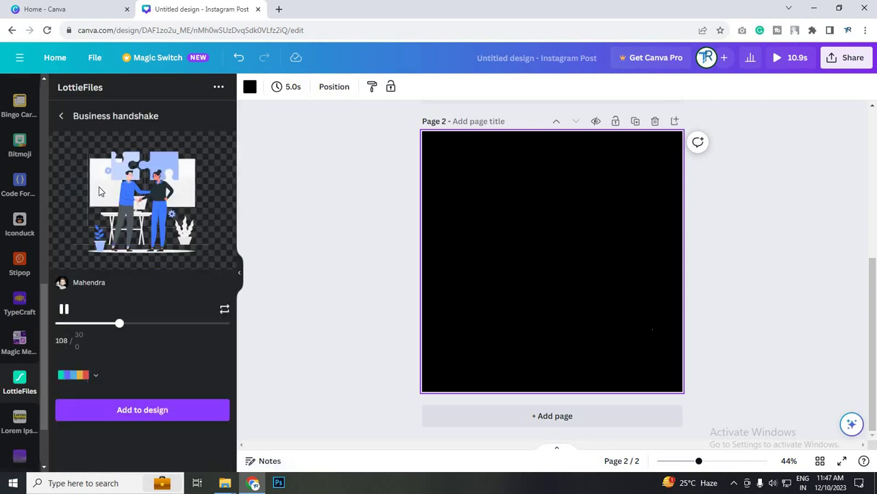
- Expand the animation's colour palette options and apply the pale yellow-to-orange preset palette
{"action": "left_click", "coordinate": [96, 379]}
{"action": "scroll", "coordinate": [96, 376], "scroll_direction": "down", "scroll_amount": 4}
{"action": "scroll", "coordinate": [171, 391], "scroll_direction": "up", "scroll_amount": 1}
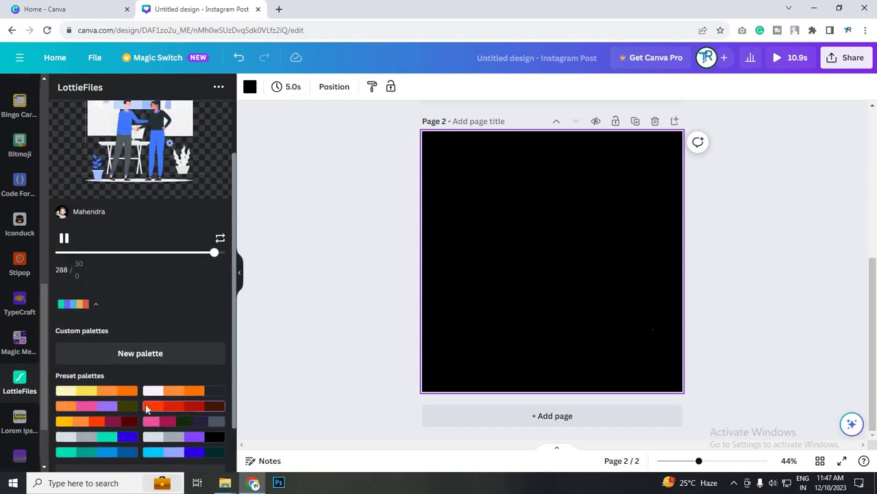
{"action": "scroll", "coordinate": [144, 397], "scroll_direction": "up", "scroll_amount": 1}
{"action": "scroll", "coordinate": [126, 356], "scroll_direction": "down", "scroll_amount": 1}
{"action": "left_click", "coordinate": [96, 352]}
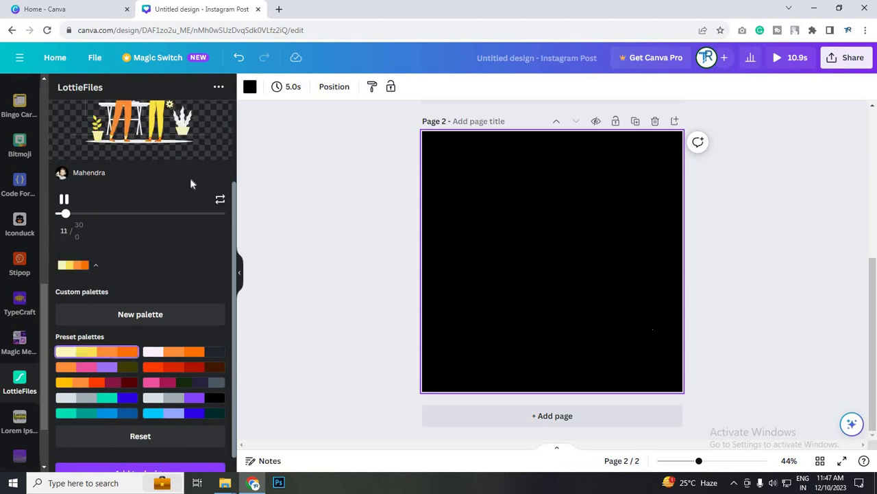
{"action": "scroll", "coordinate": [171, 274], "scroll_direction": "up", "scroll_amount": 3}
{"action": "scroll", "coordinate": [163, 355], "scroll_direction": "down", "scroll_amount": 3}
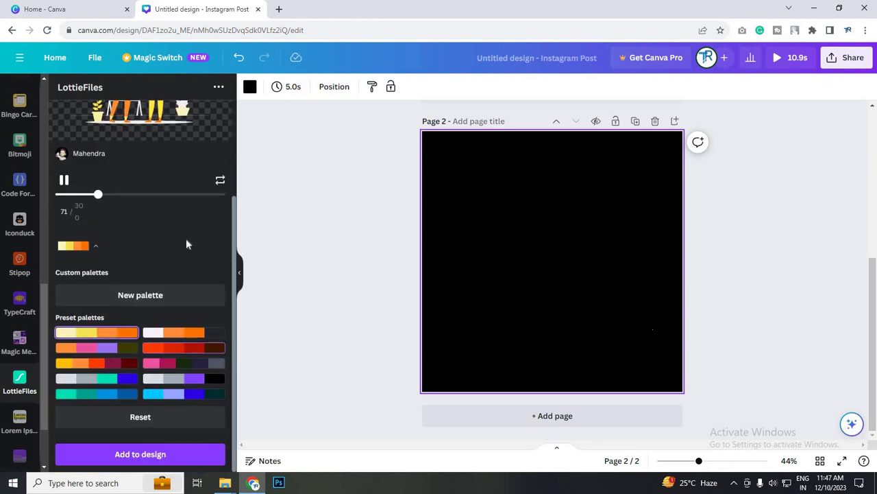
- Recolour the Business handshake animation with the red-to-dark-brown preset palette and check its preview
{"action": "left_click", "coordinate": [184, 348]}
{"action": "scroll", "coordinate": [164, 312], "scroll_direction": "up", "scroll_amount": 3}
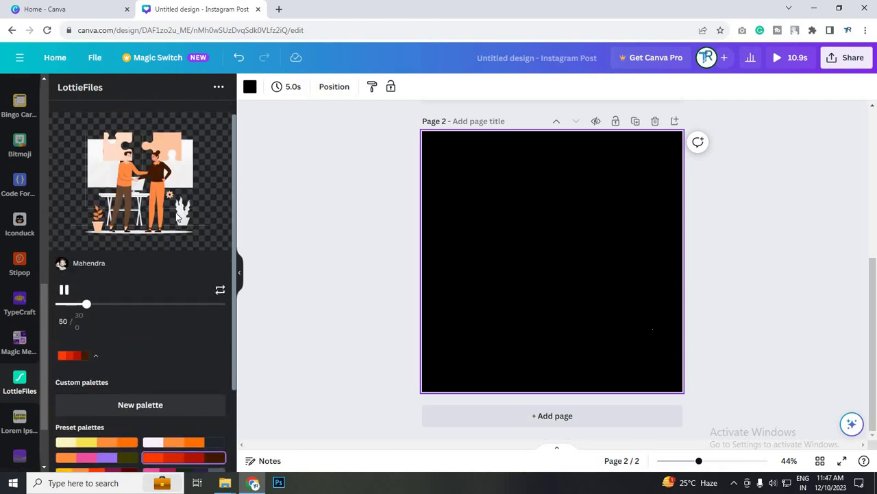
{"action": "scroll", "coordinate": [135, 405], "scroll_direction": "down", "scroll_amount": 2}
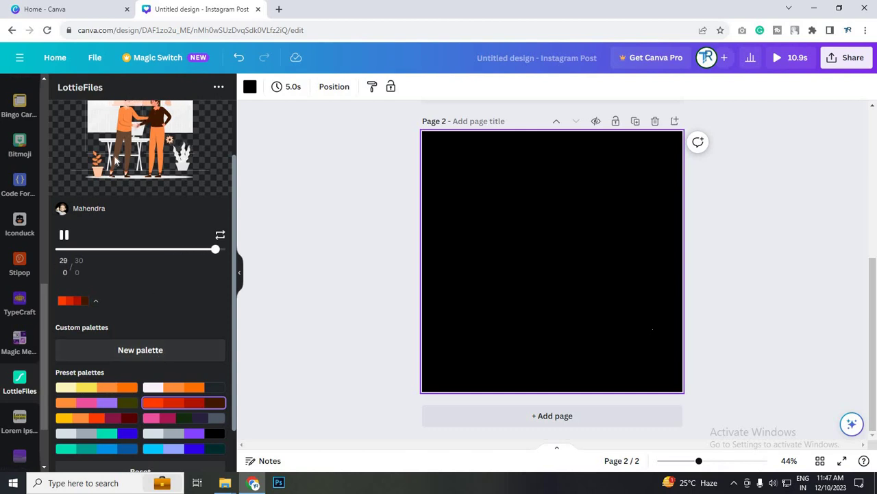
{"action": "scroll", "coordinate": [115, 160], "scroll_direction": "up", "scroll_amount": 2}
{"action": "scroll", "coordinate": [185, 387], "scroll_direction": "down", "scroll_amount": 4}
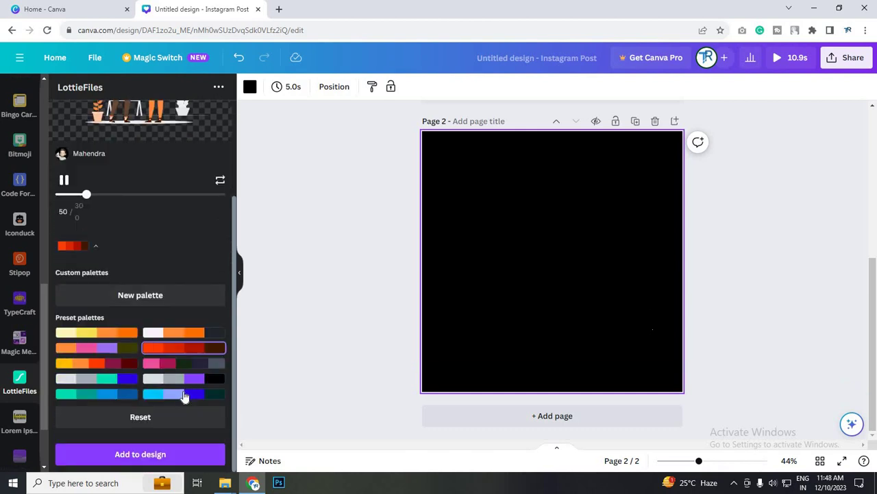
- Preview the animation in the light-blue-to-dark-green preset palette, then reapply the red-to-dark-brown preset
{"action": "scroll", "coordinate": [183, 381], "scroll_direction": "up", "scroll_amount": 2}
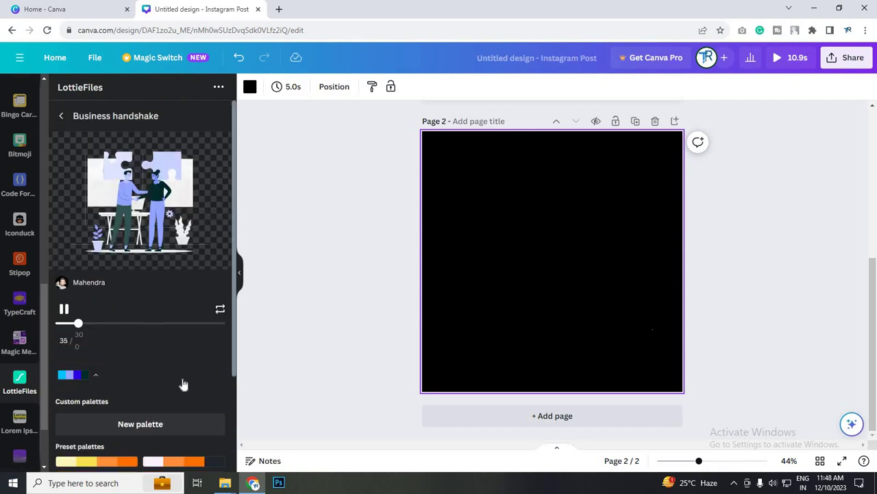
{"action": "scroll", "coordinate": [185, 373], "scroll_direction": "down", "scroll_amount": 2}
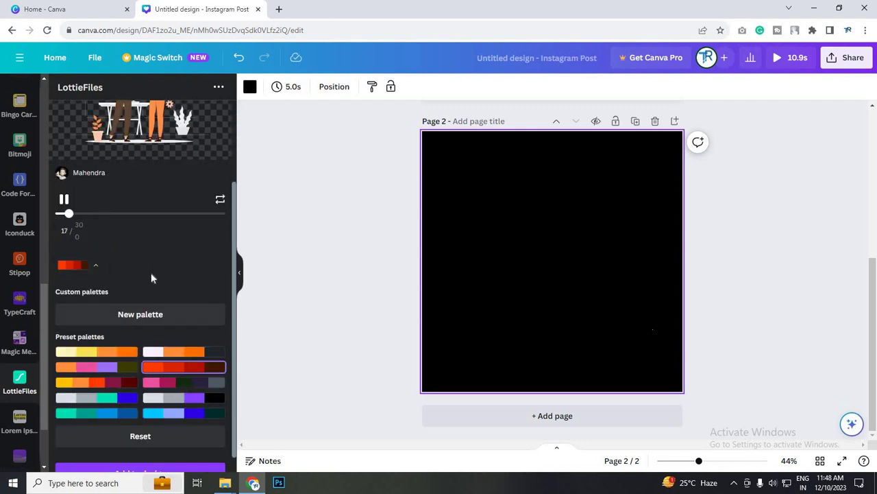
{"action": "scroll", "coordinate": [148, 291], "scroll_direction": "up", "scroll_amount": 1}
{"action": "scroll", "coordinate": [149, 295], "scroll_direction": "up", "scroll_amount": 1}
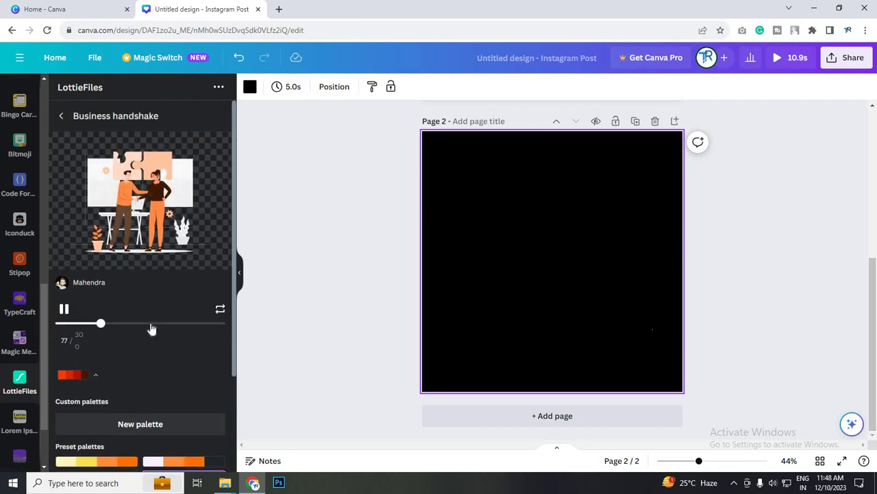
{"action": "scroll", "coordinate": [134, 309], "scroll_direction": "down", "scroll_amount": 2}
{"action": "scroll", "coordinate": [136, 323], "scroll_direction": "up", "scroll_amount": 1}
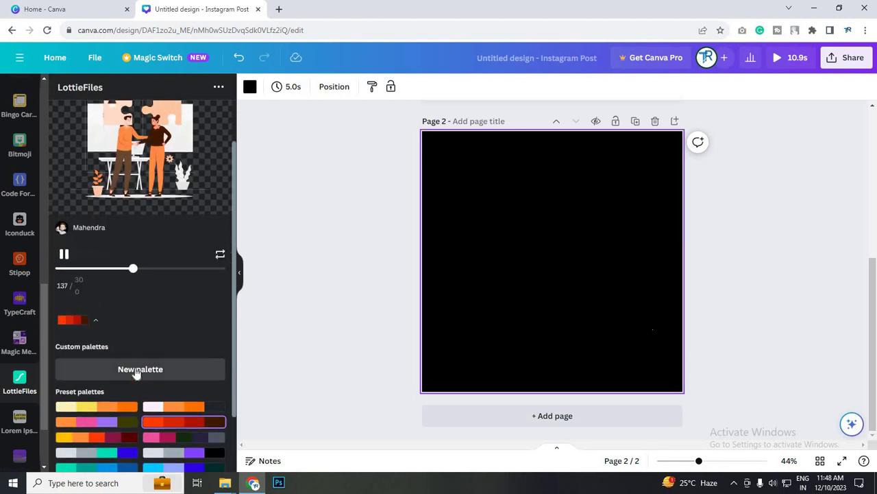
- Create a new custom palette and add purple 7f1ab9 at 87% opacity to it
{"action": "left_click", "coordinate": [127, 376]}
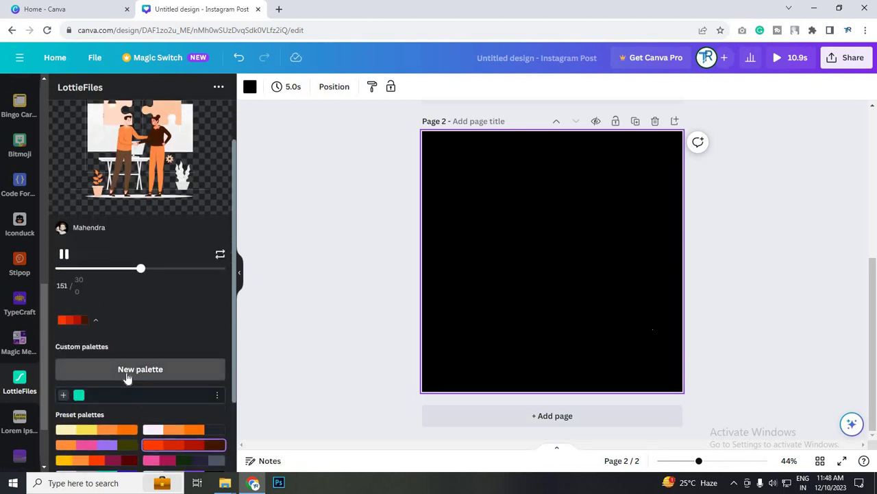
{"action": "left_click", "coordinate": [62, 396]}
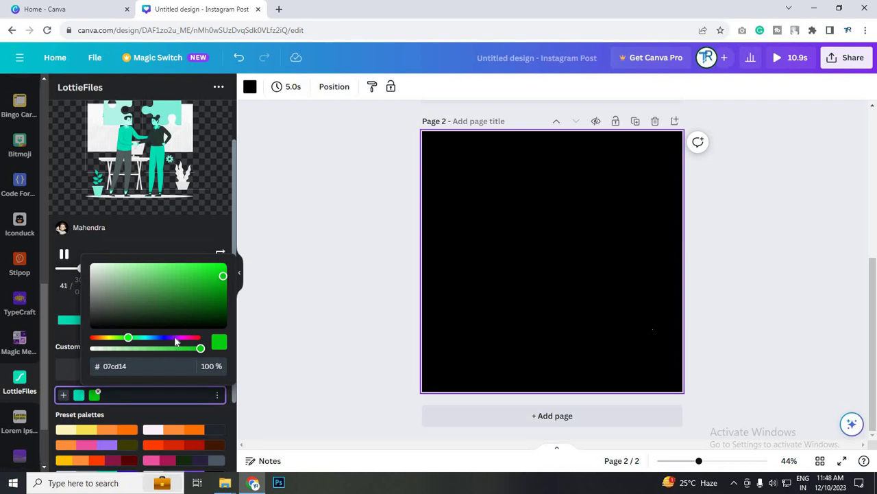
{"action": "left_click", "coordinate": [177, 338]}
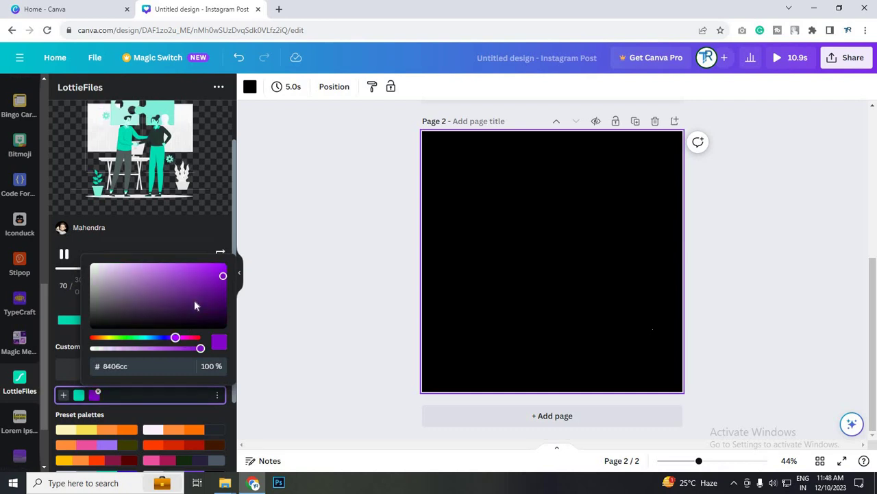
{"action": "left_click", "coordinate": [224, 267]}
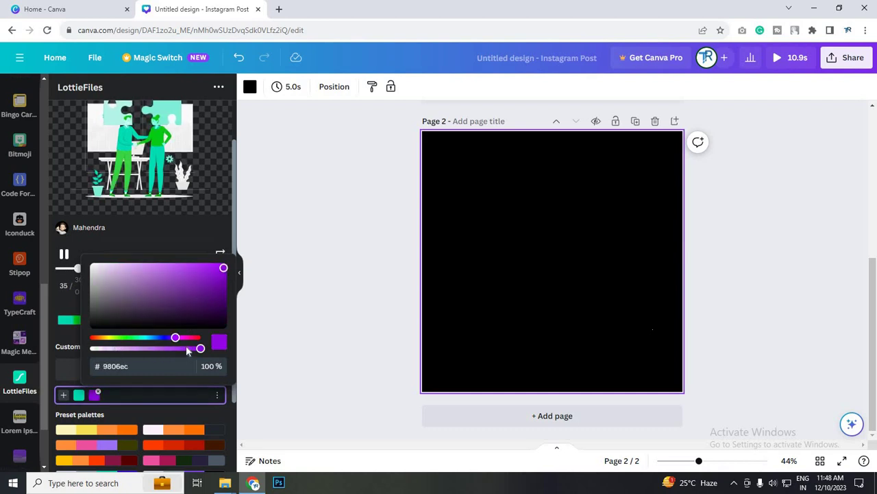
{"action": "left_click", "coordinate": [208, 280]}
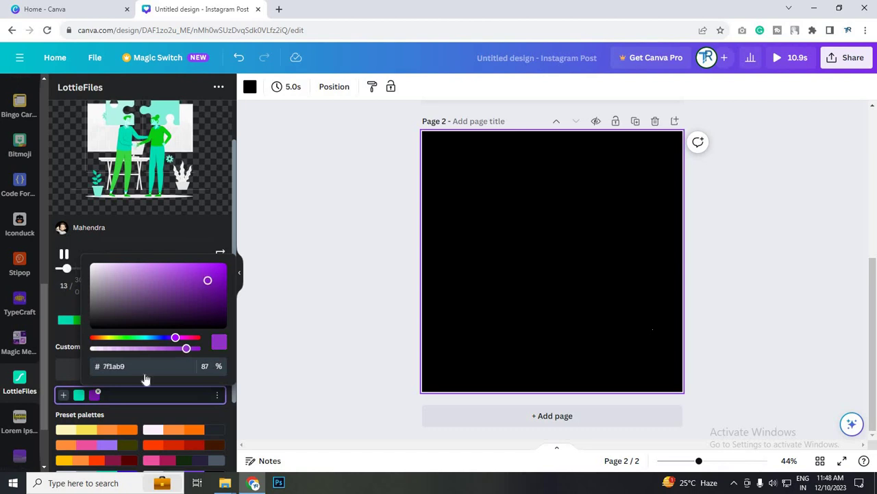
{"action": "left_click", "coordinate": [89, 385]}
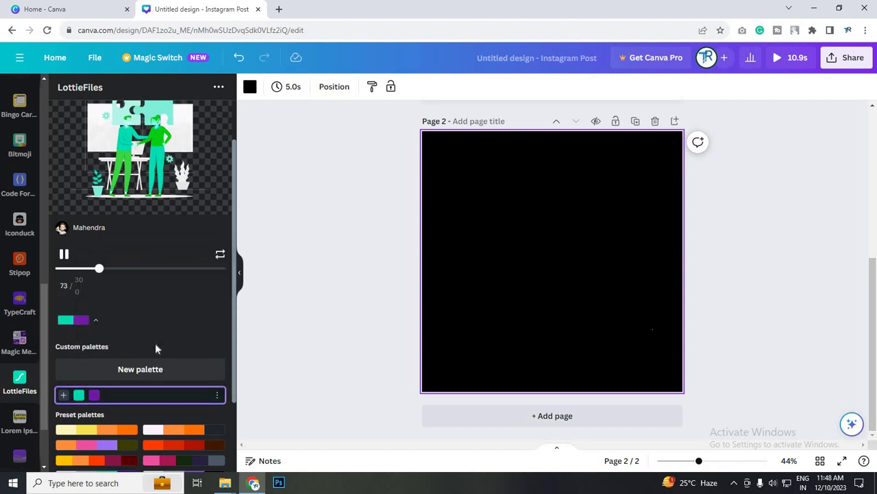
- Remove the teal colour from the custom palette
{"action": "left_click", "coordinate": [79, 395]}
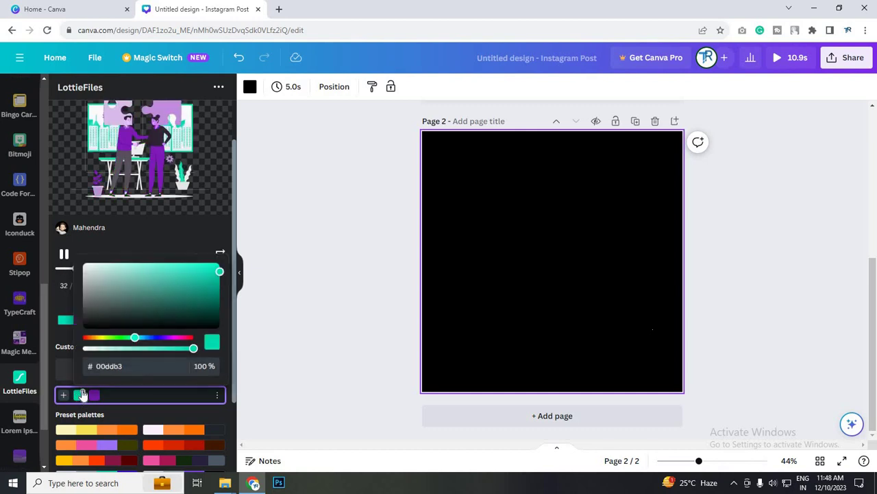
{"action": "left_click", "coordinate": [82, 392]}
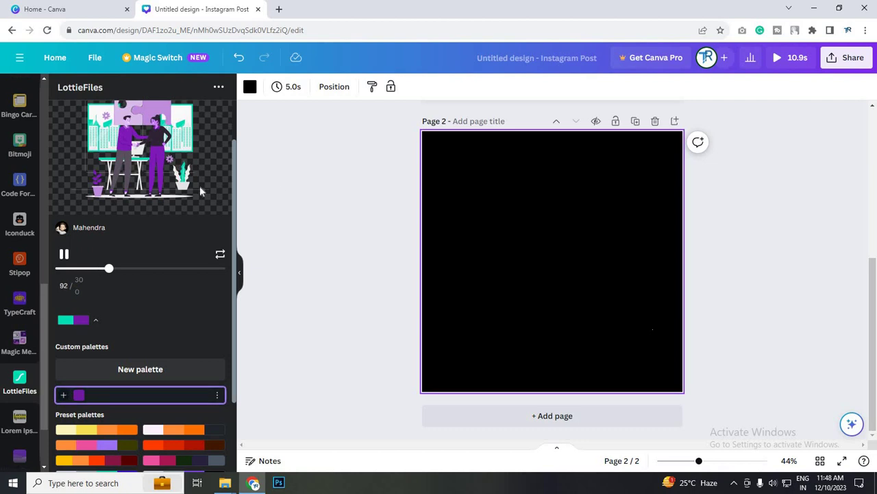
{"action": "scroll", "coordinate": [156, 268], "scroll_direction": "up", "scroll_amount": 1}
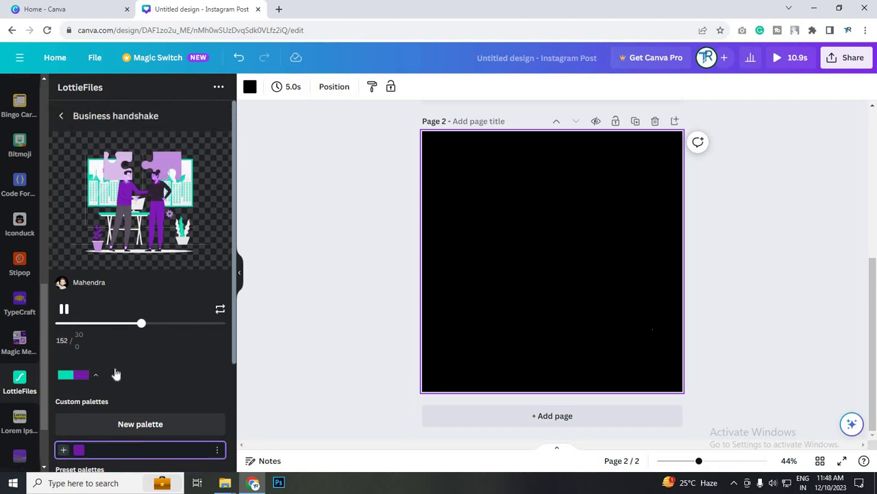
{"action": "scroll", "coordinate": [114, 372], "scroll_direction": "down", "scroll_amount": 1}
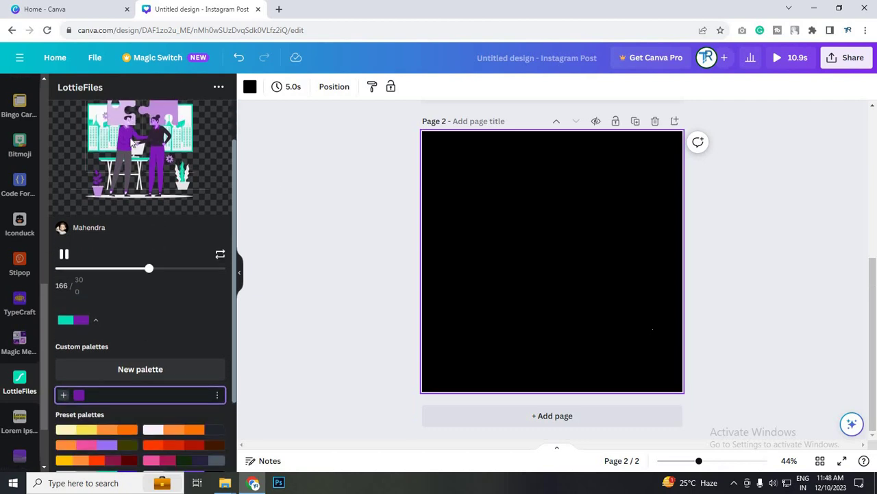
- Add the orange-yellow colour f2ae06 to the custom palette
{"action": "left_click", "coordinate": [64, 395]}
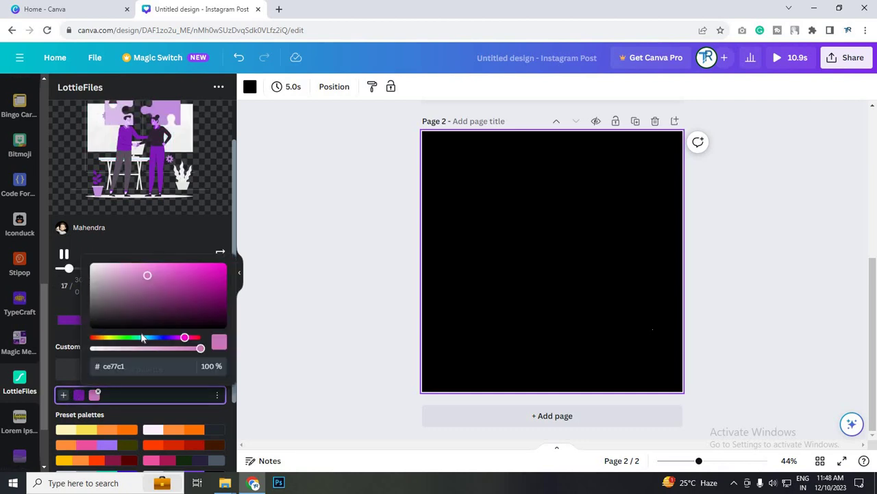
{"action": "left_click", "coordinate": [106, 338]}
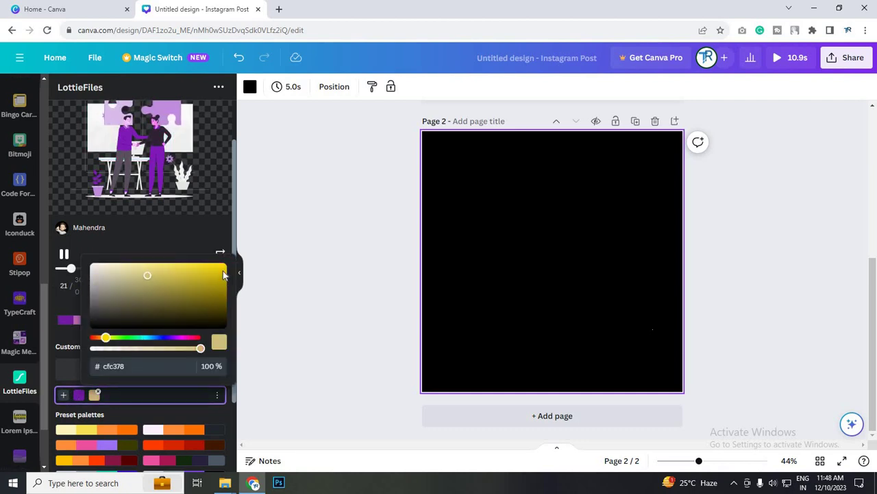
{"action": "mouse_move", "coordinate": [227, 272]}
{"action": "left_mouse_down"}
{"action": "mouse_move", "coordinate": [228, 263]}
{"action": "mouse_move", "coordinate": [228, 272]}
{"action": "left_mouse_up"}
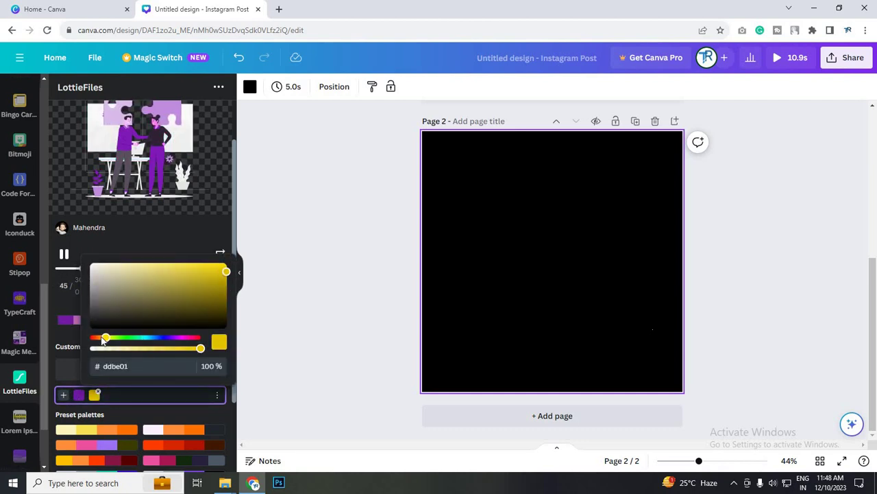
{"action": "left_click", "coordinate": [101, 337]}
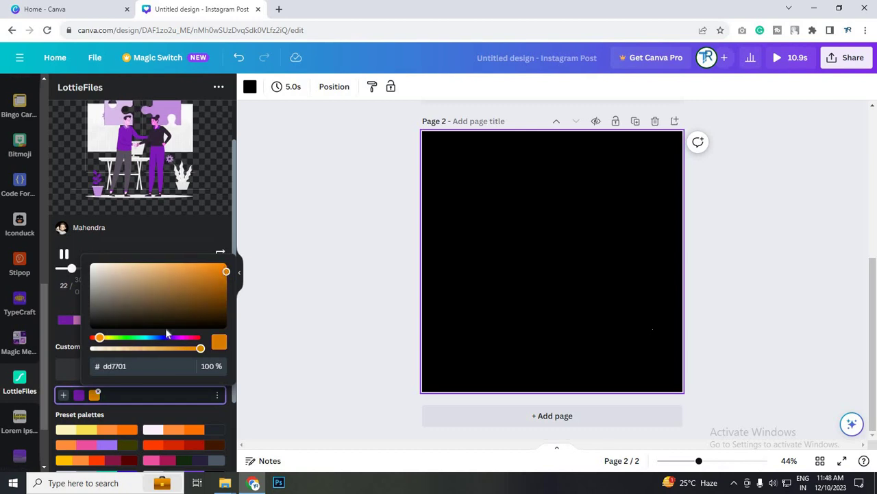
{"action": "left_click", "coordinate": [102, 338]}
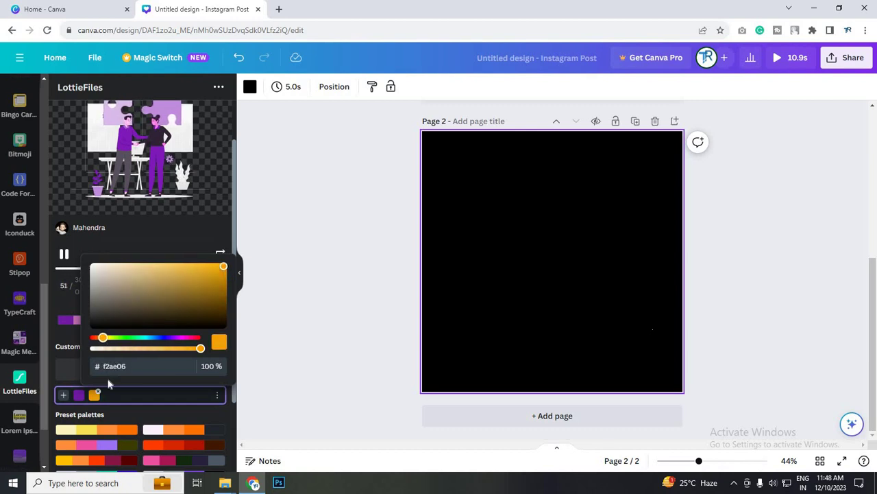
{"action": "left_click", "coordinate": [138, 391]}
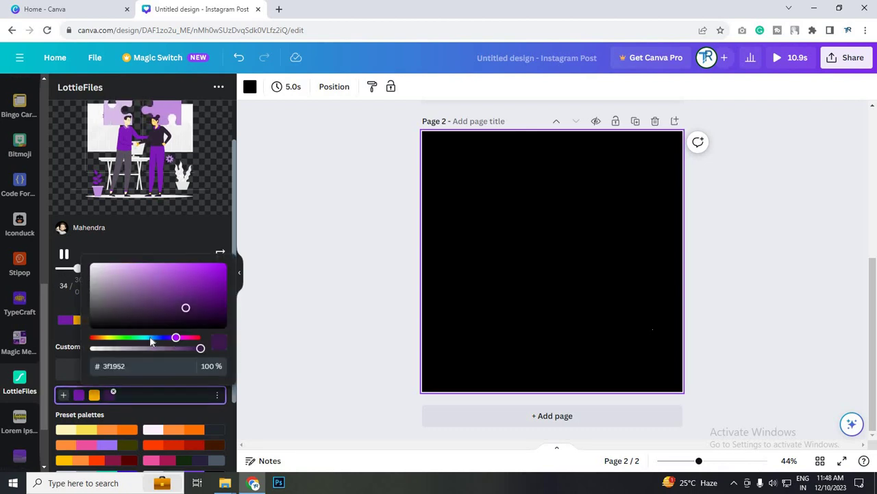
- Add a third colour, blue 1d9ec6, to the custom palette
{"action": "left_click", "coordinate": [150, 336]}
{"action": "left_click", "coordinate": [206, 277]}
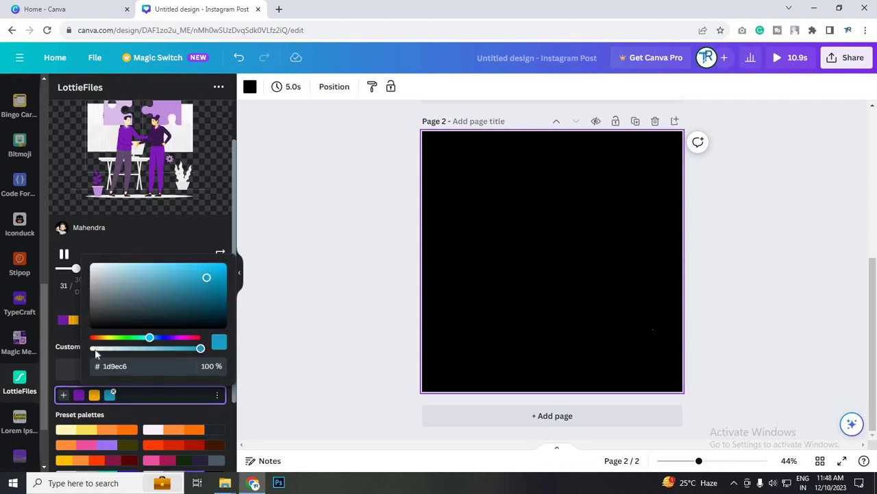
{"action": "left_click", "coordinate": [150, 376]}
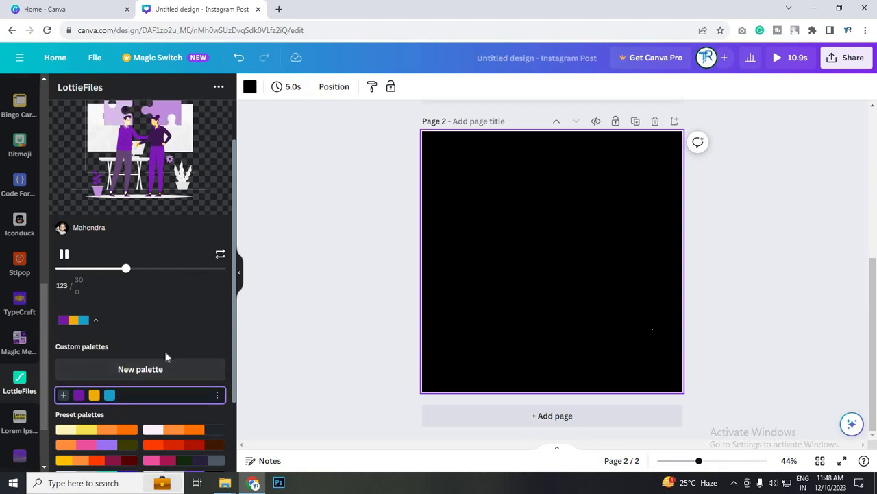
- Check the custom palette's delete option and dismiss it without deleting the palette
{"action": "scroll", "coordinate": [165, 356], "scroll_direction": "up", "scroll_amount": 1}
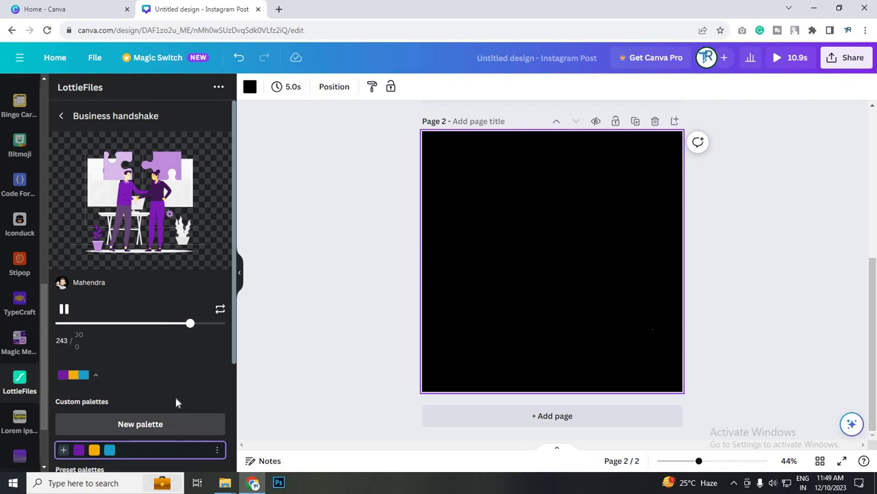
{"action": "left_click", "coordinate": [213, 448]}
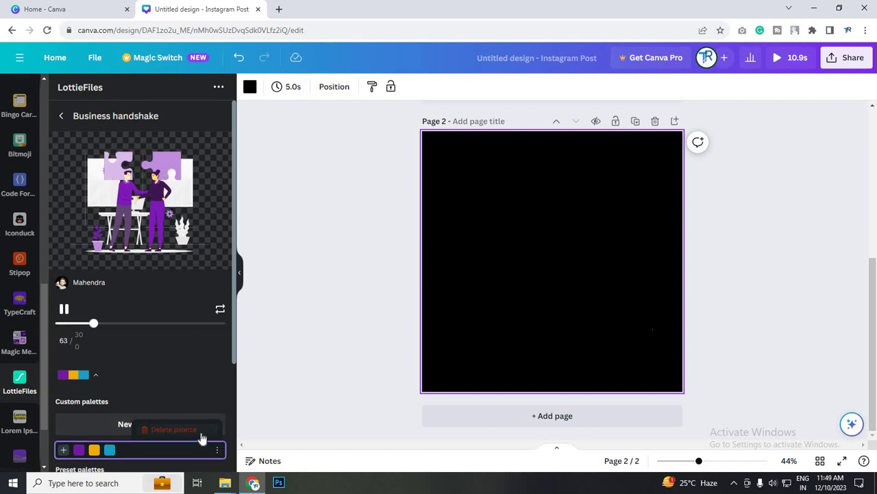
{"action": "left_click", "coordinate": [116, 396]}
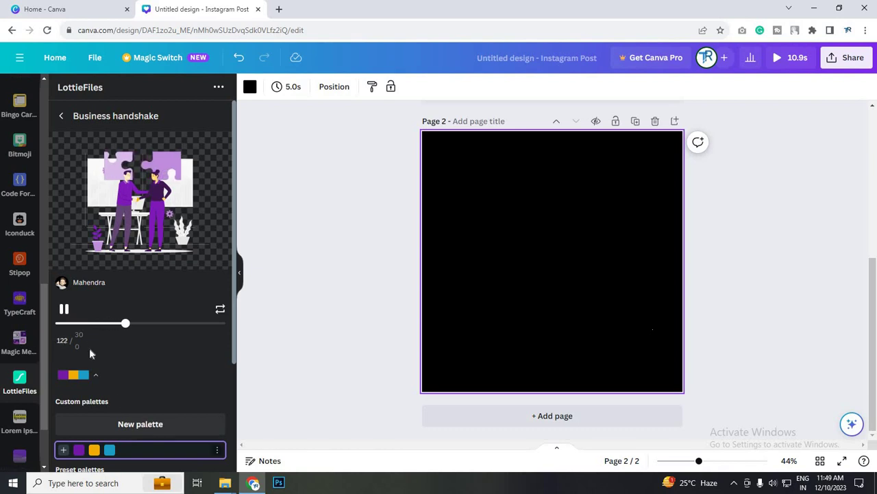
{"action": "scroll", "coordinate": [93, 343], "scroll_direction": "down", "scroll_amount": 1}
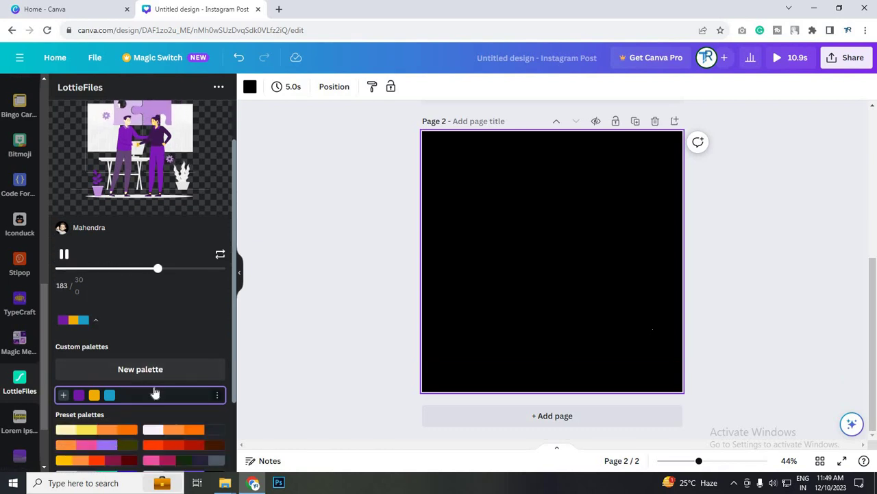
- Reset the Business handshake animation to its original colours
{"action": "scroll", "coordinate": [154, 390], "scroll_direction": "down", "scroll_amount": 2}
{"action": "scroll", "coordinate": [182, 233], "scroll_direction": "up", "scroll_amount": 3}
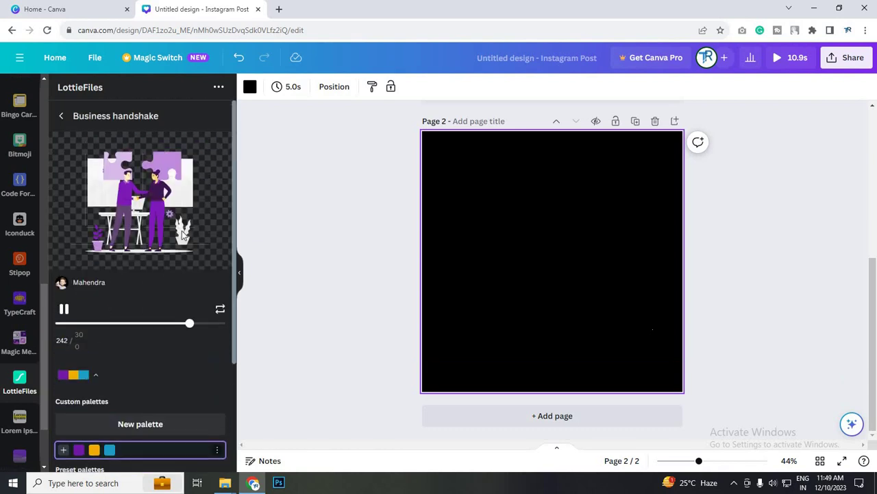
{"action": "scroll", "coordinate": [140, 371], "scroll_direction": "down", "scroll_amount": 3}
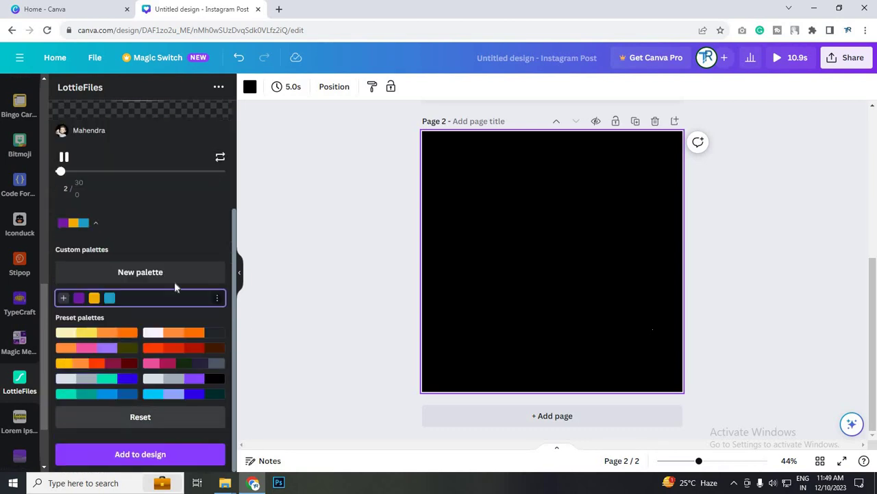
{"action": "scroll", "coordinate": [151, 329], "scroll_direction": "up", "scroll_amount": 3}
{"action": "scroll", "coordinate": [163, 426], "scroll_direction": "down", "scroll_amount": 3}
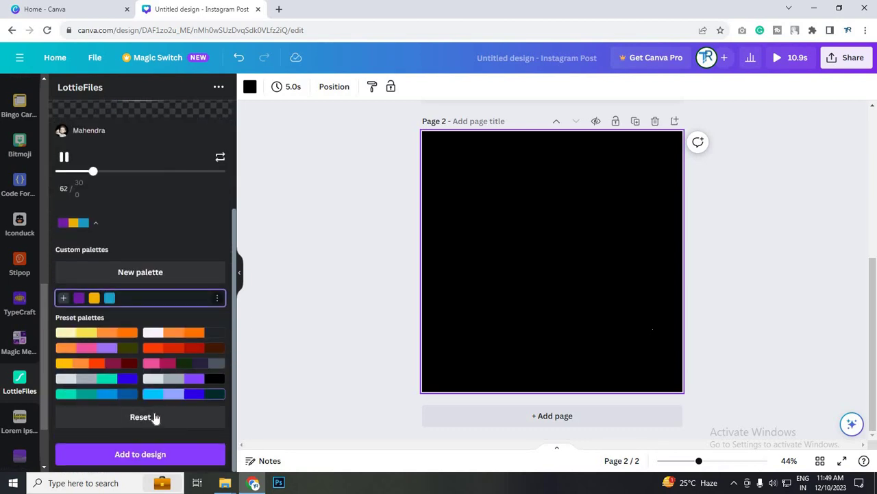
{"action": "left_click", "coordinate": [140, 417]}
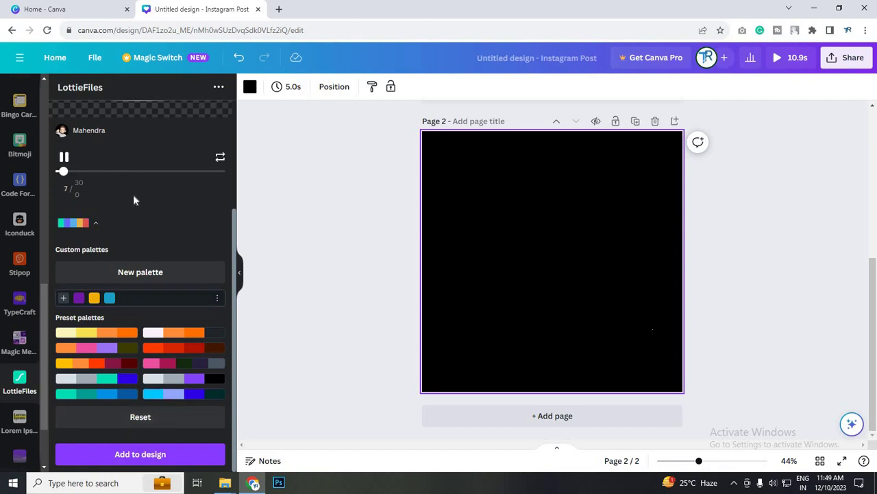
{"action": "scroll", "coordinate": [163, 253], "scroll_direction": "up", "scroll_amount": 3}
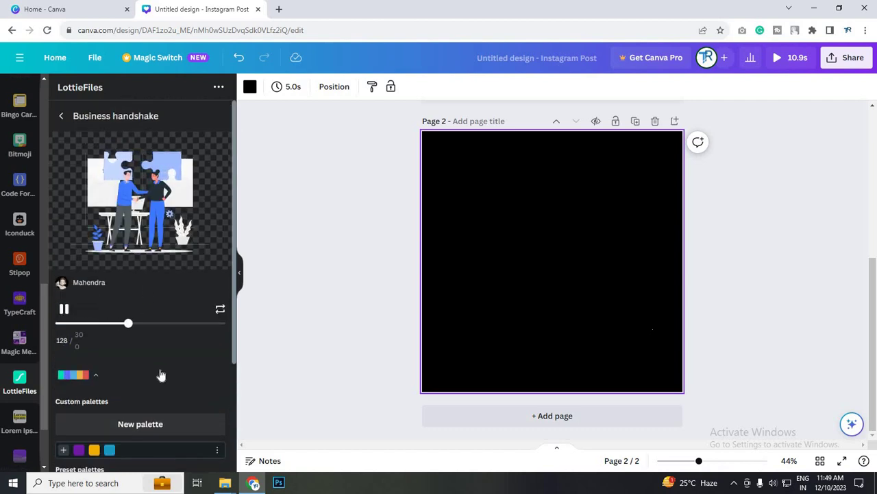
- Try the white-orange, yellow-to-maroon, grey-teal-blue and green-to-blue preset palettes on the Business handshake animation
{"action": "scroll", "coordinate": [159, 375], "scroll_direction": "down", "scroll_amount": 1}
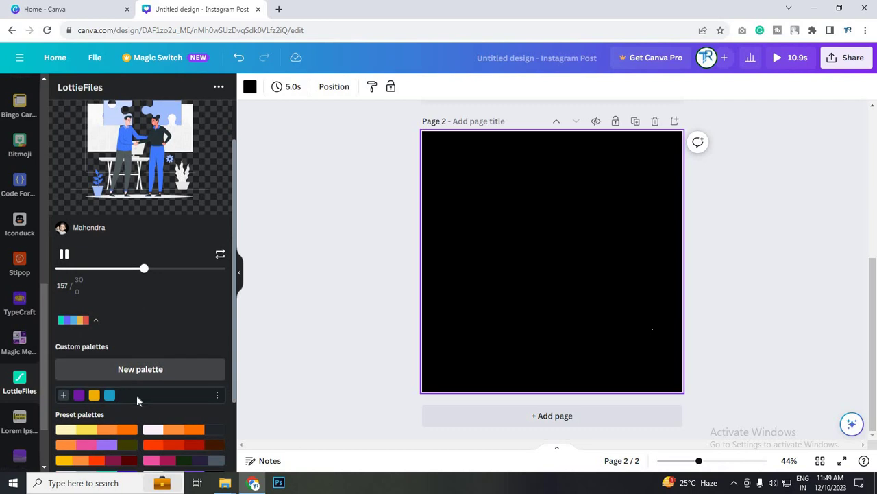
{"action": "left_click", "coordinate": [174, 430]}
{"action": "scroll", "coordinate": [166, 364], "scroll_direction": "down", "scroll_amount": 2}
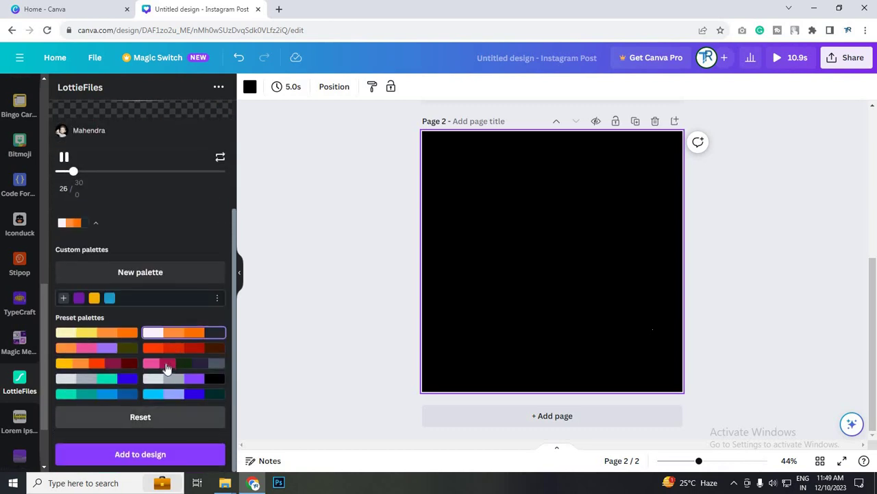
{"action": "left_click", "coordinate": [110, 368]}
{"action": "left_click", "coordinate": [111, 379]}
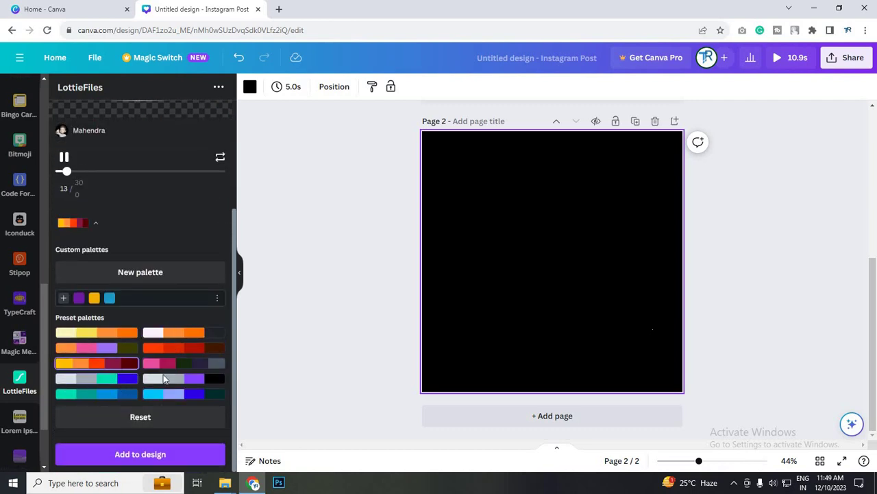
{"action": "scroll", "coordinate": [144, 390], "scroll_direction": "up", "scroll_amount": 3}
{"action": "scroll", "coordinate": [126, 406], "scroll_direction": "down", "scroll_amount": 2}
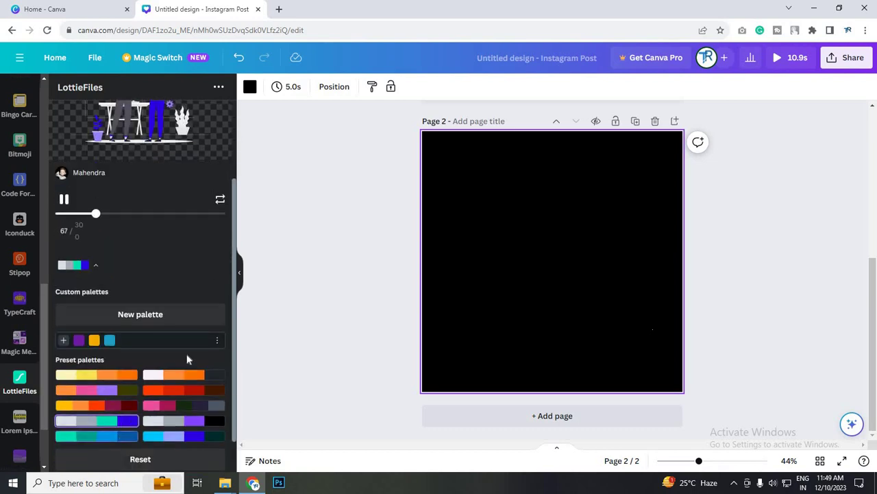
{"action": "scroll", "coordinate": [187, 374], "scroll_direction": "up", "scroll_amount": 2}
{"action": "scroll", "coordinate": [179, 436], "scroll_direction": "down", "scroll_amount": 1}
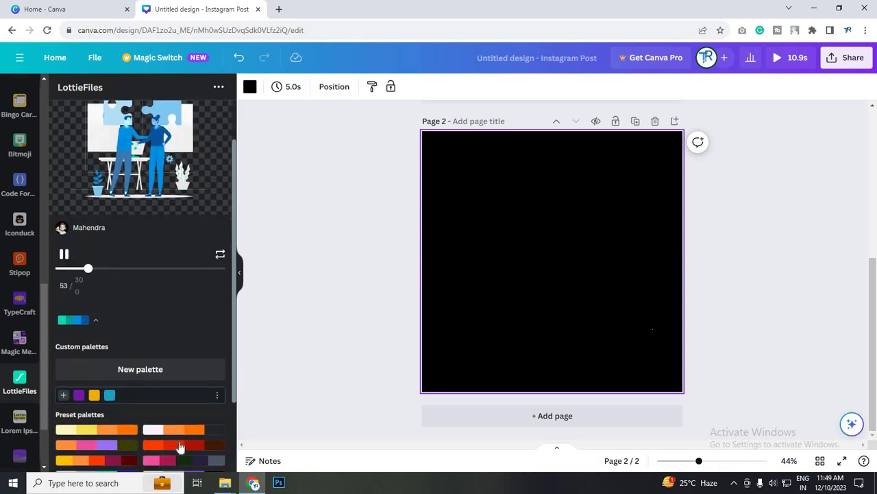
- Apply the red-to-dark-brown preset palette to the Business handshake animation and add it to page 2
{"action": "left_click", "coordinate": [180, 445]}
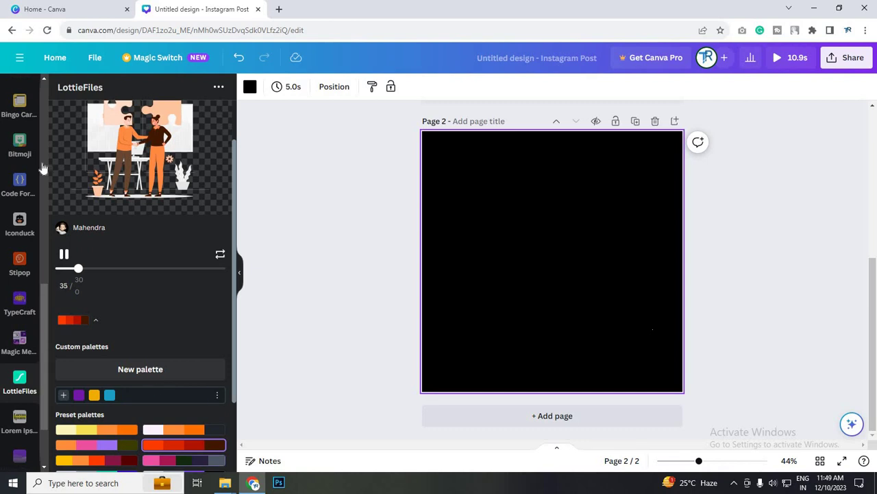
{"action": "scroll", "coordinate": [133, 363], "scroll_direction": "down", "scroll_amount": 2}
{"action": "left_click", "coordinate": [159, 456]}
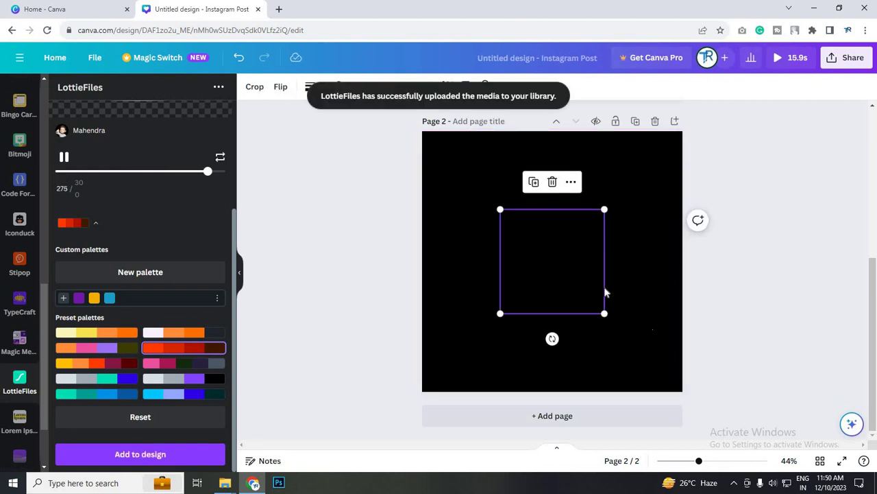
- Enlarge the handshake animation to about three quarters of page 2's width and place it near the page's centre
{"action": "left_click_drag", "start_coordinate": [605, 313], "coordinate": [694, 404]}
{"action": "left_click_drag", "start_coordinate": [571, 289], "coordinate": [520, 252]}
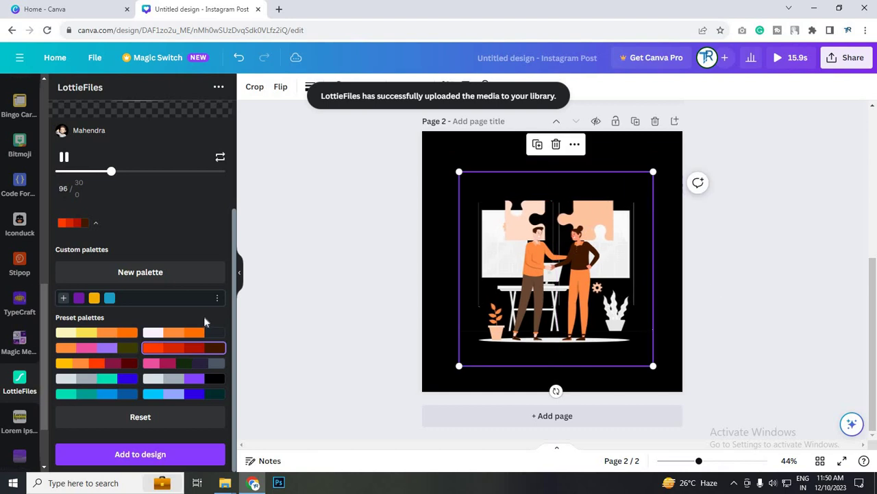
- Return to the LottieFiles animation search and search for "hello"
{"action": "scroll", "coordinate": [67, 117], "scroll_direction": "up", "scroll_amount": 3}
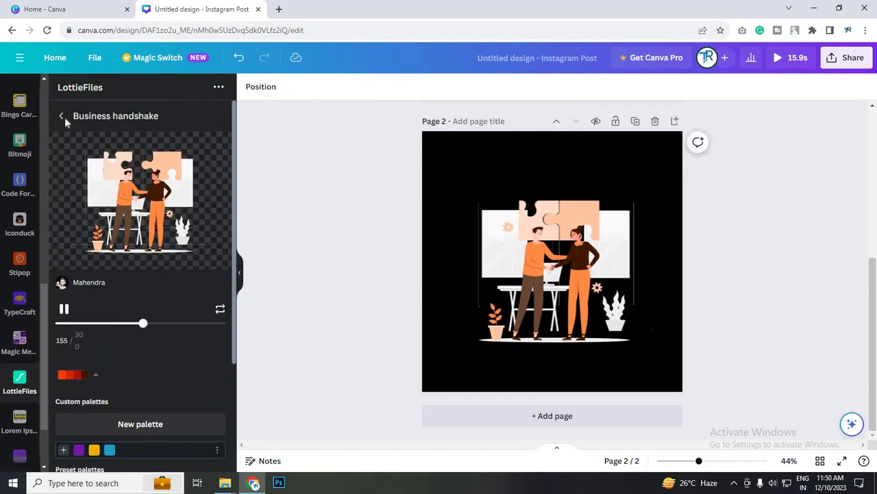
{"action": "left_click", "coordinate": [63, 117]}
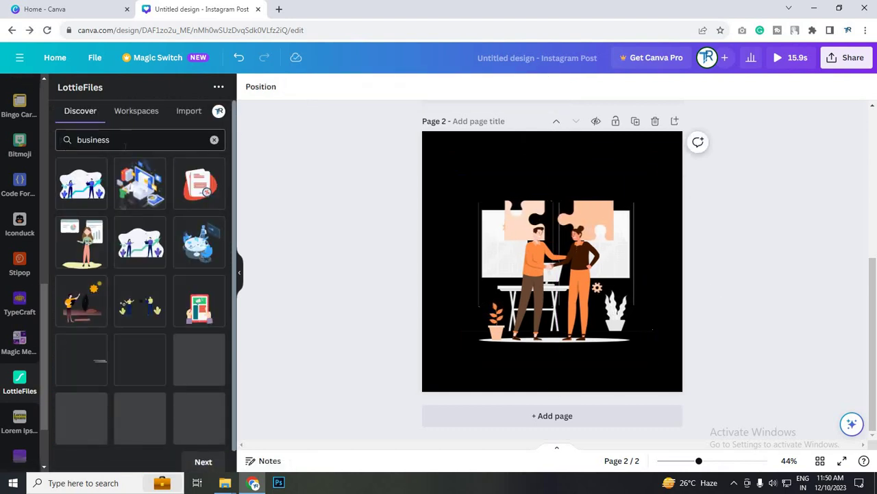
{"action": "left_click", "coordinate": [103, 139]}
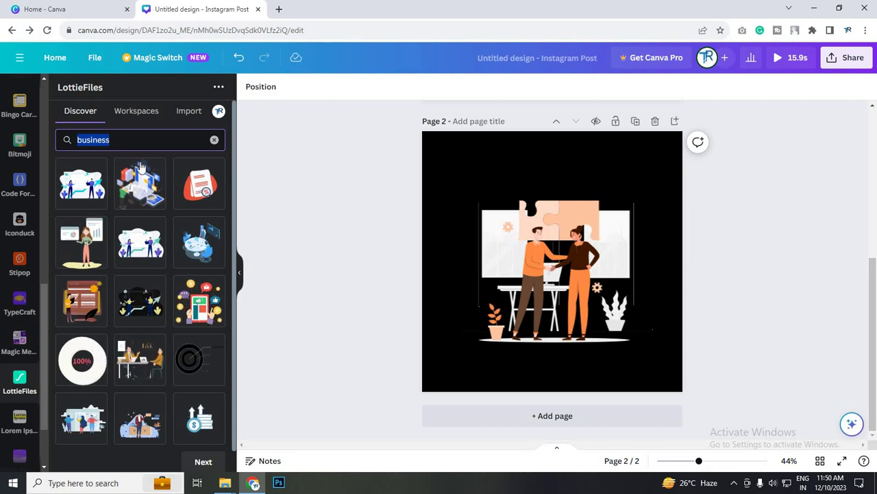
{"action": "type", "text": "hello"}
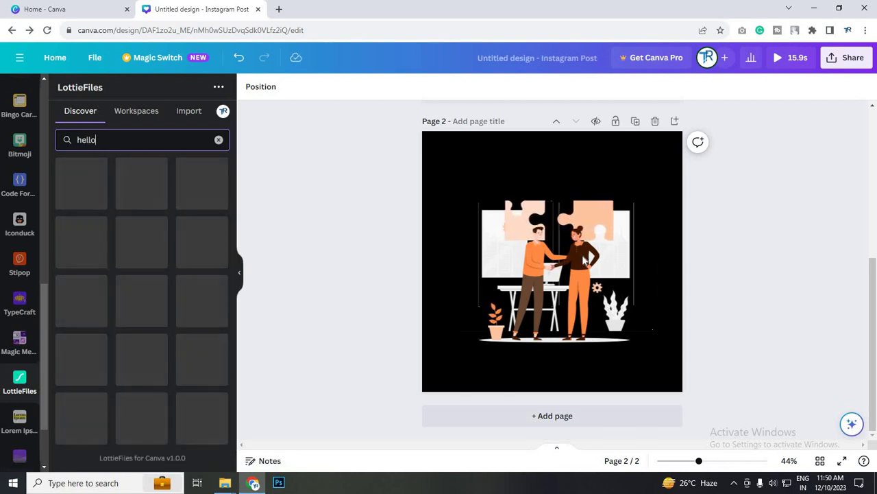
- Add a third page to the design and insert the red Hello! animation with the waving hand on it
{"action": "left_click", "coordinate": [572, 415]}
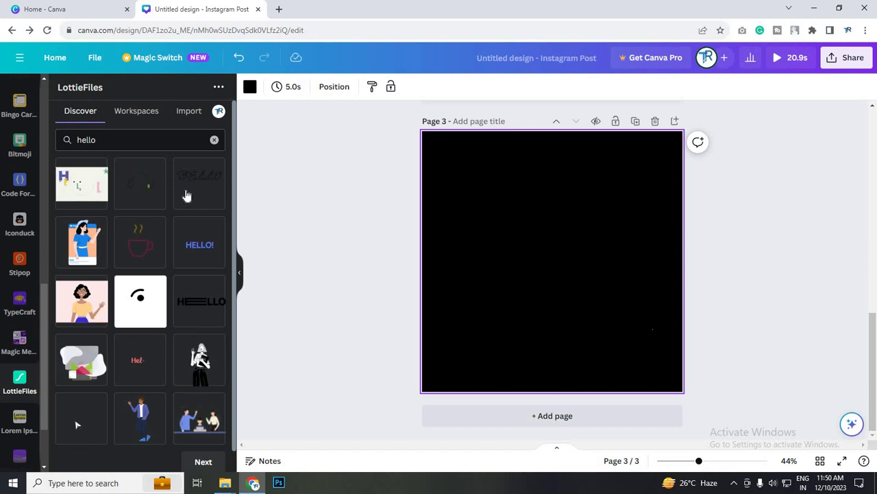
{"action": "scroll", "coordinate": [151, 347], "scroll_direction": "down", "scroll_amount": 1}
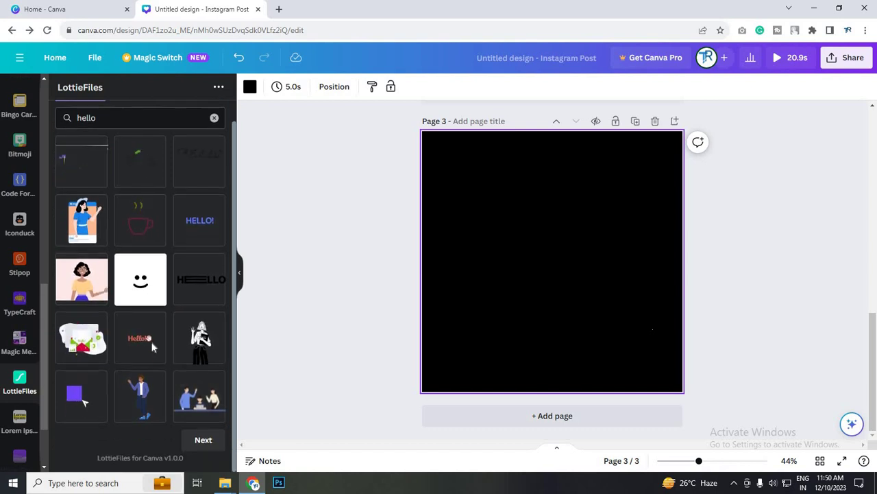
{"action": "left_click", "coordinate": [150, 342]}
{"action": "left_click", "coordinate": [170, 400]}
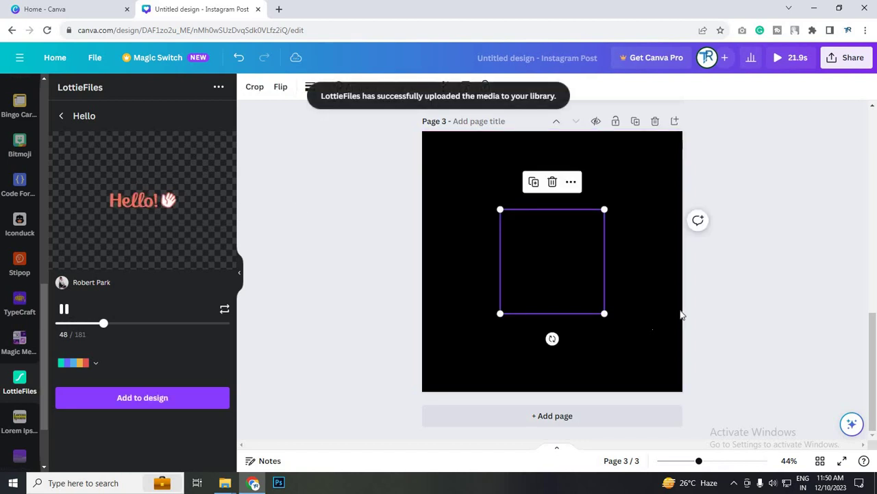
- Enlarge the Hello! animation to nearly fill page 3, centre it on the page and deselect it
{"action": "left_click_drag", "start_coordinate": [603, 313], "coordinate": [748, 440]}
{"action": "mouse_move", "coordinate": [571, 280]}
{"action": "left_mouse_down"}
{"action": "mouse_move", "coordinate": [574, 270]}
{"action": "mouse_move", "coordinate": [574, 283]}
{"action": "left_mouse_up"}
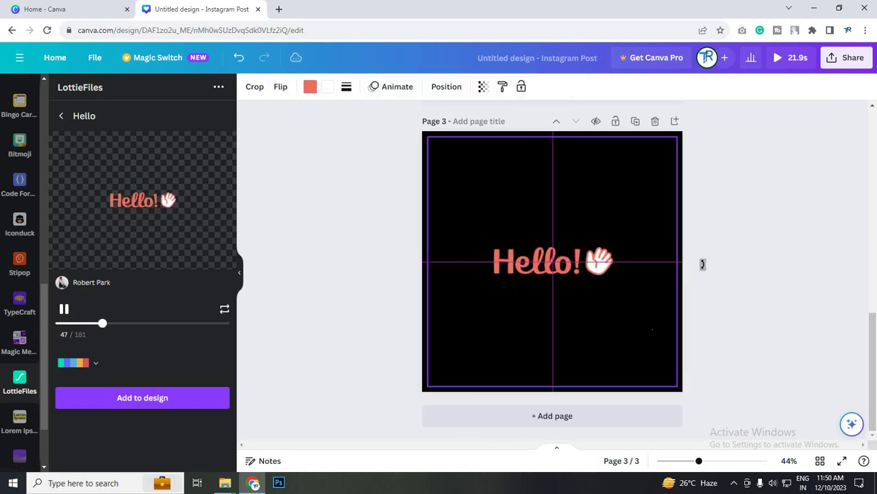
{"action": "left_click", "coordinate": [782, 291]}
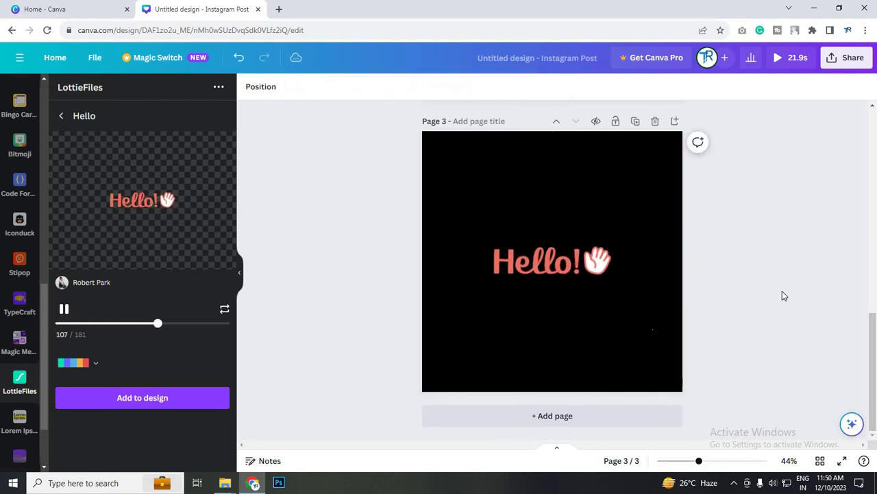